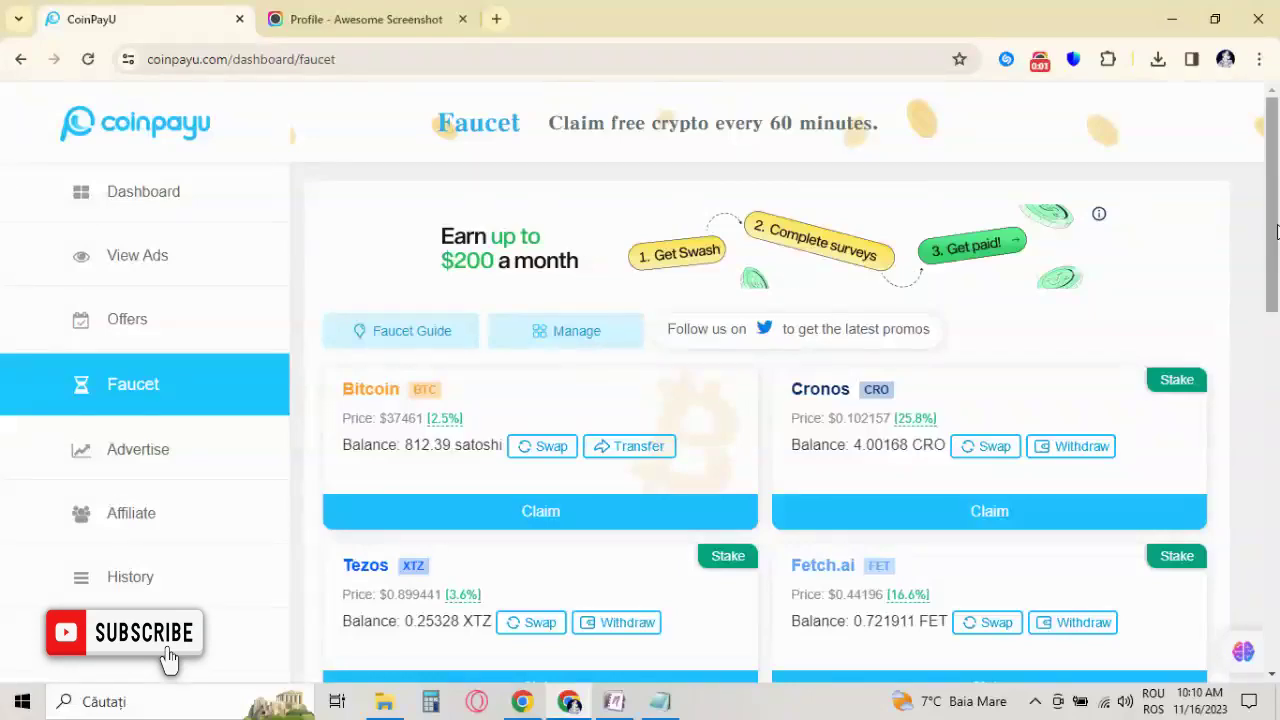
Examine the full list of available coins in the faucet management dialog and close it without changing any coin's visibility.
{"action": "mouse_move", "coordinate": [1273, 230]}
{"action": "left_mouse_down"}
{"action": "mouse_move", "coordinate": [1278, 520]}
{"action": "mouse_move", "coordinate": [1278, 215]}
{"action": "left_mouse_up"}
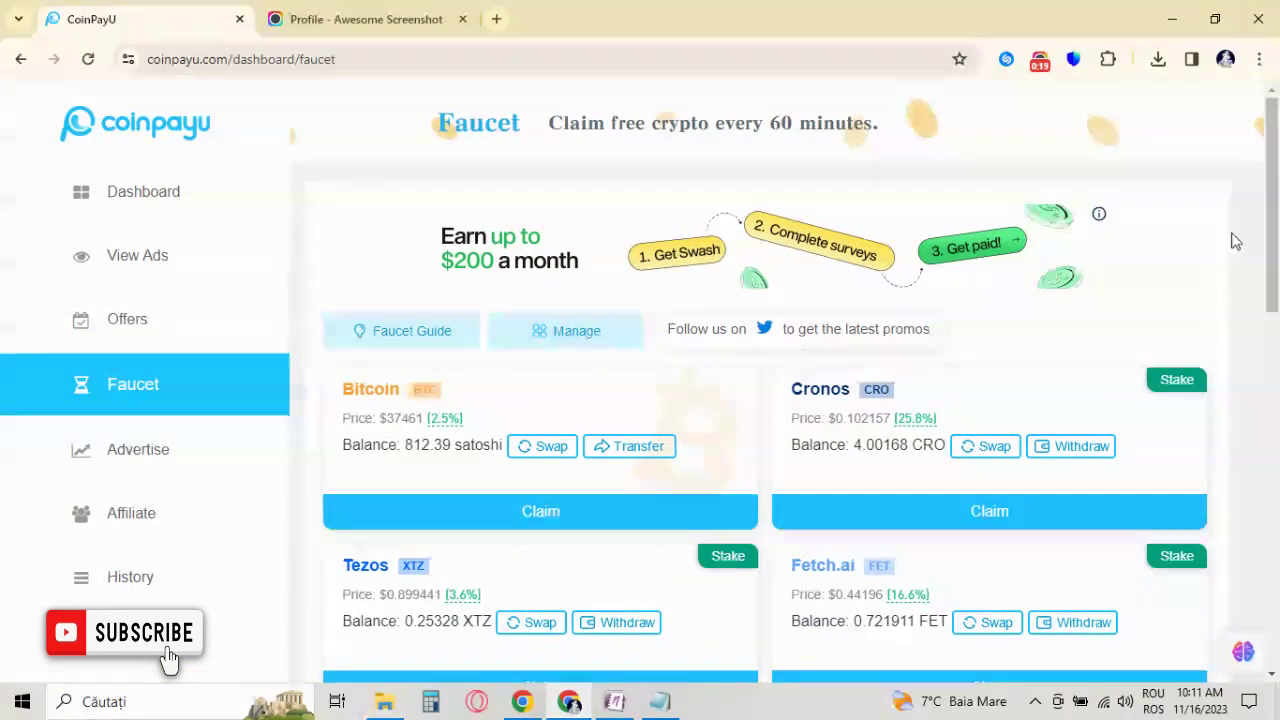
{"action": "left_click", "coordinate": [598, 335]}
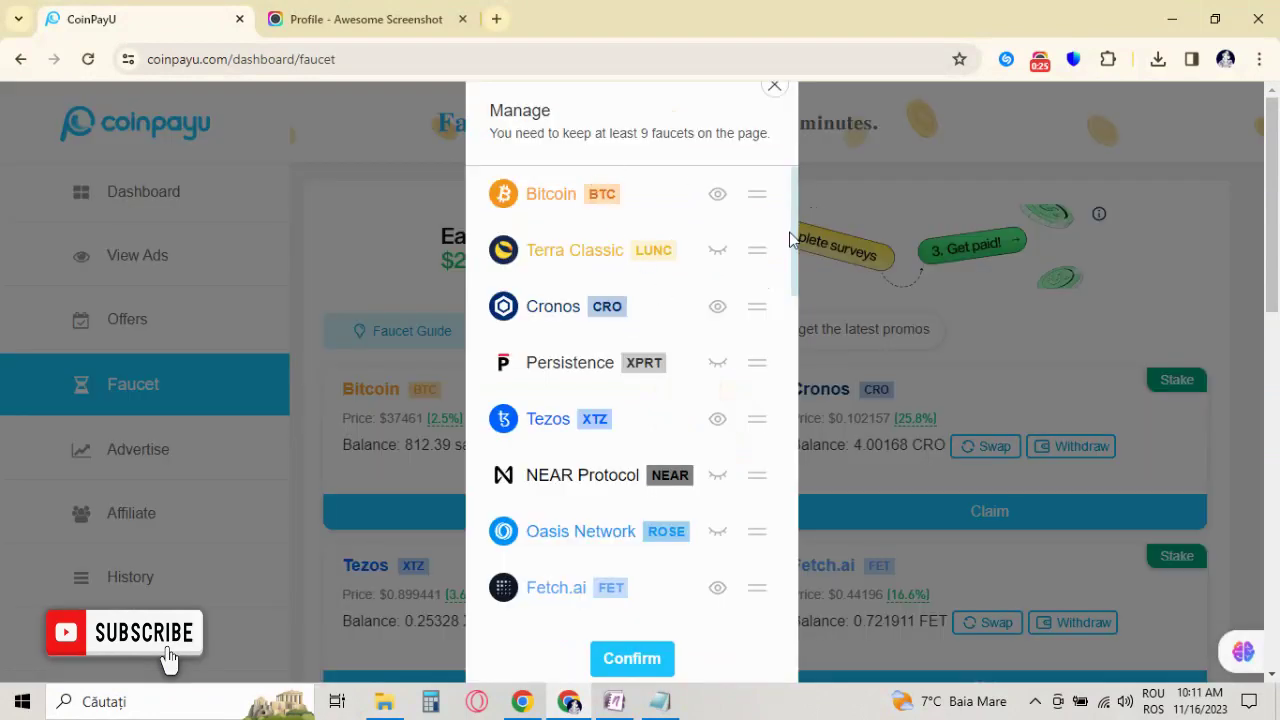
{"action": "mouse_move", "coordinate": [796, 238]}
{"action": "left_mouse_down"}
{"action": "mouse_move", "coordinate": [806, 570]}
{"action": "mouse_move", "coordinate": [842, 348]}
{"action": "mouse_move", "coordinate": [810, 218]}
{"action": "left_mouse_up"}
{"action": "left_click_drag", "start_coordinate": [798, 227], "coordinate": [803, 544]}
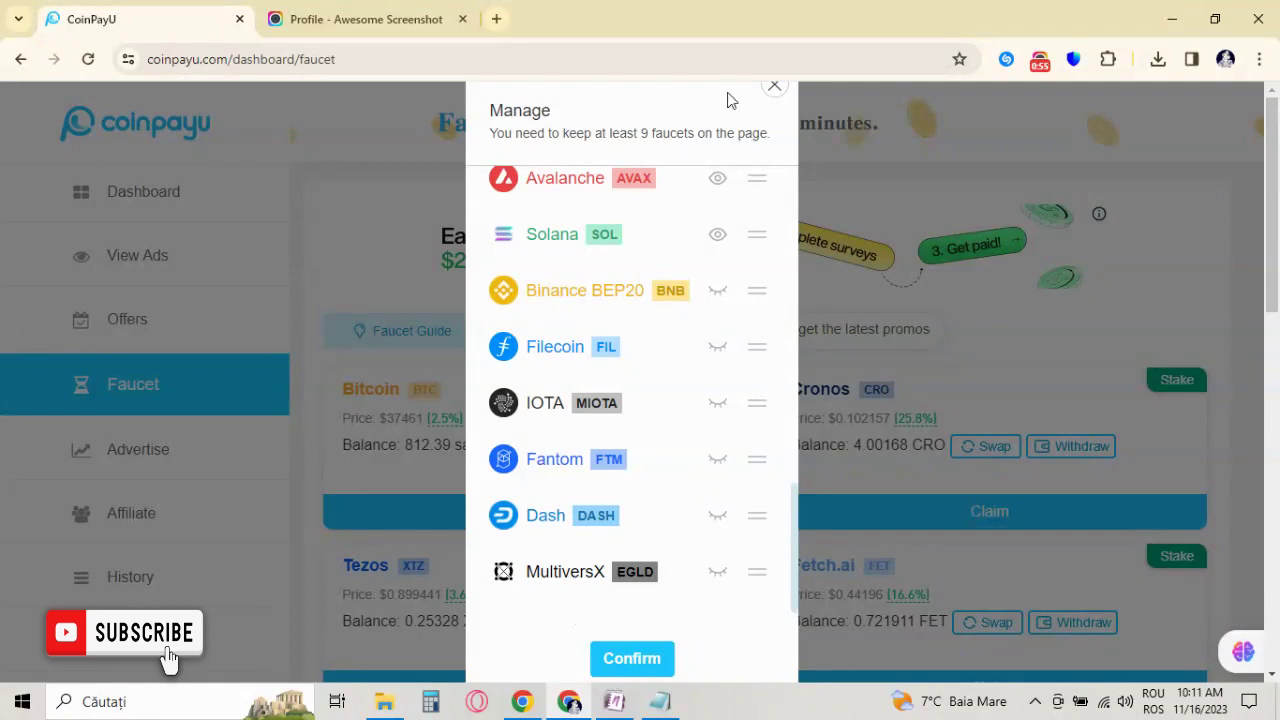
{"action": "left_click", "coordinate": [772, 87]}
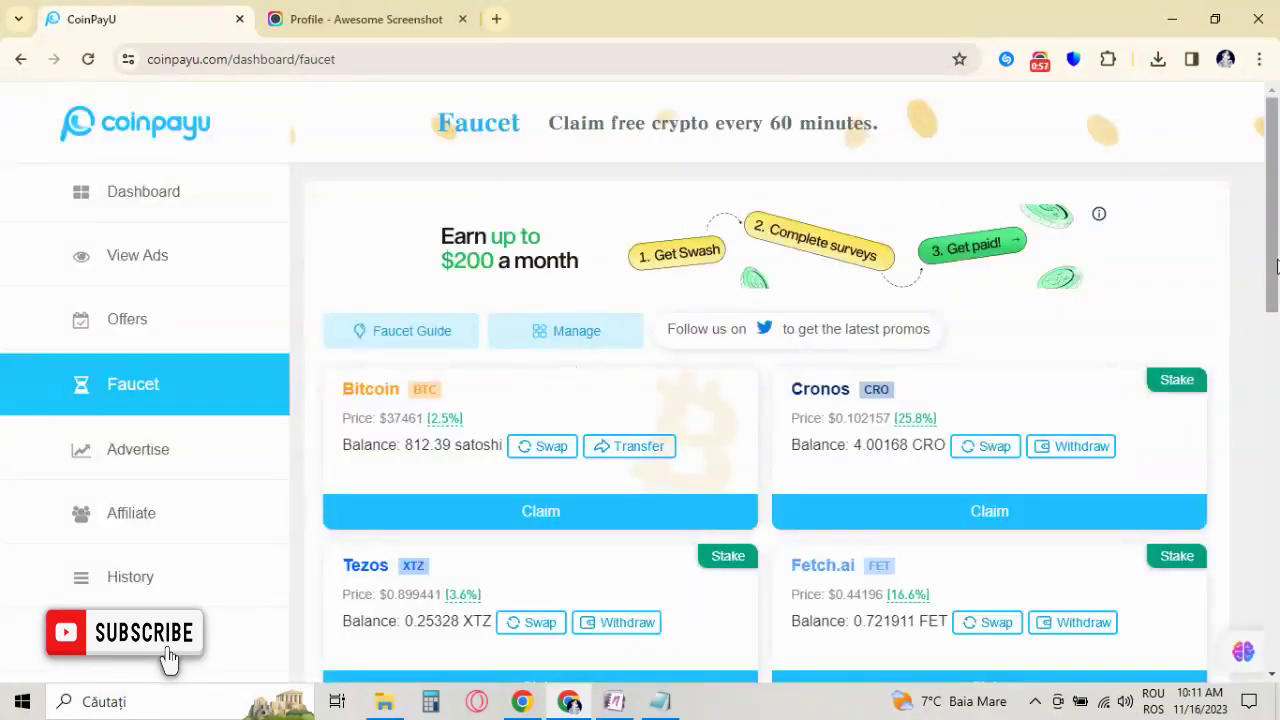
Claim the free Bitcoin reward from the Bitcoin faucet, confirming the claim on the ad page.
{"action": "mouse_move", "coordinate": [1276, 265]}
{"action": "left_mouse_down"}
{"action": "mouse_move", "coordinate": [1275, 557]}
{"action": "mouse_move", "coordinate": [1275, 262]}
{"action": "left_mouse_up"}
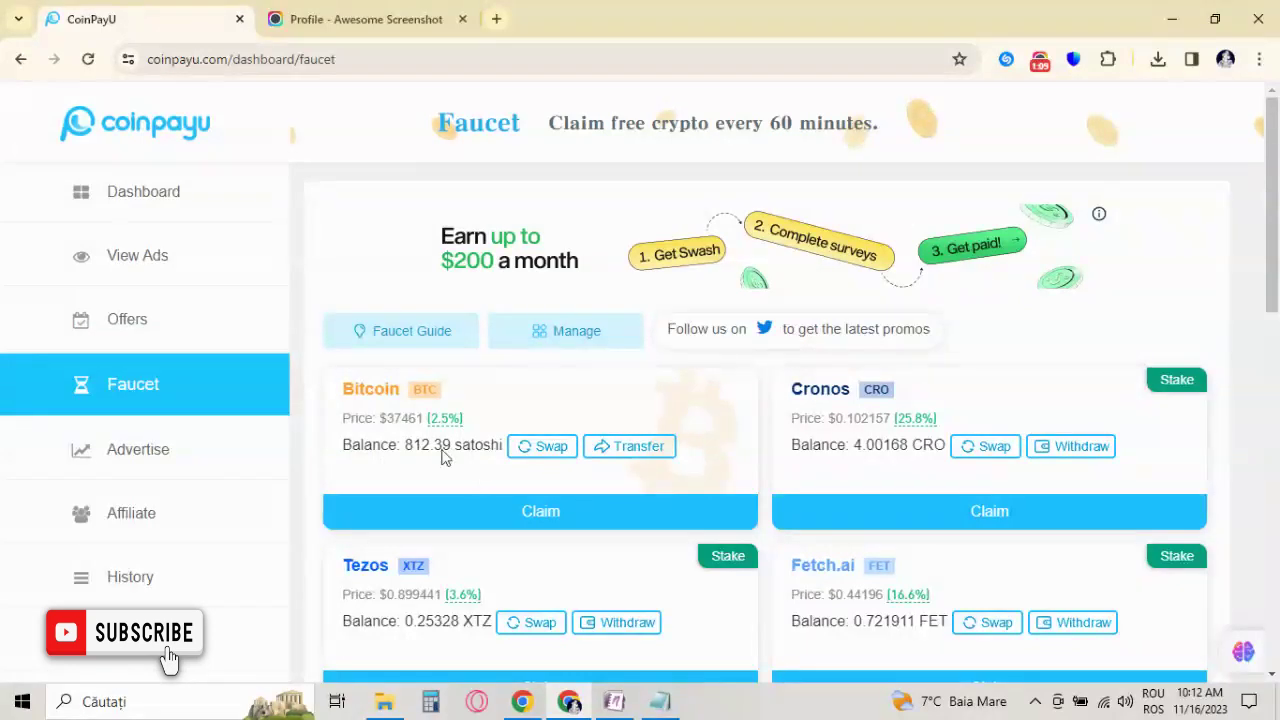
{"action": "left_click", "coordinate": [540, 518]}
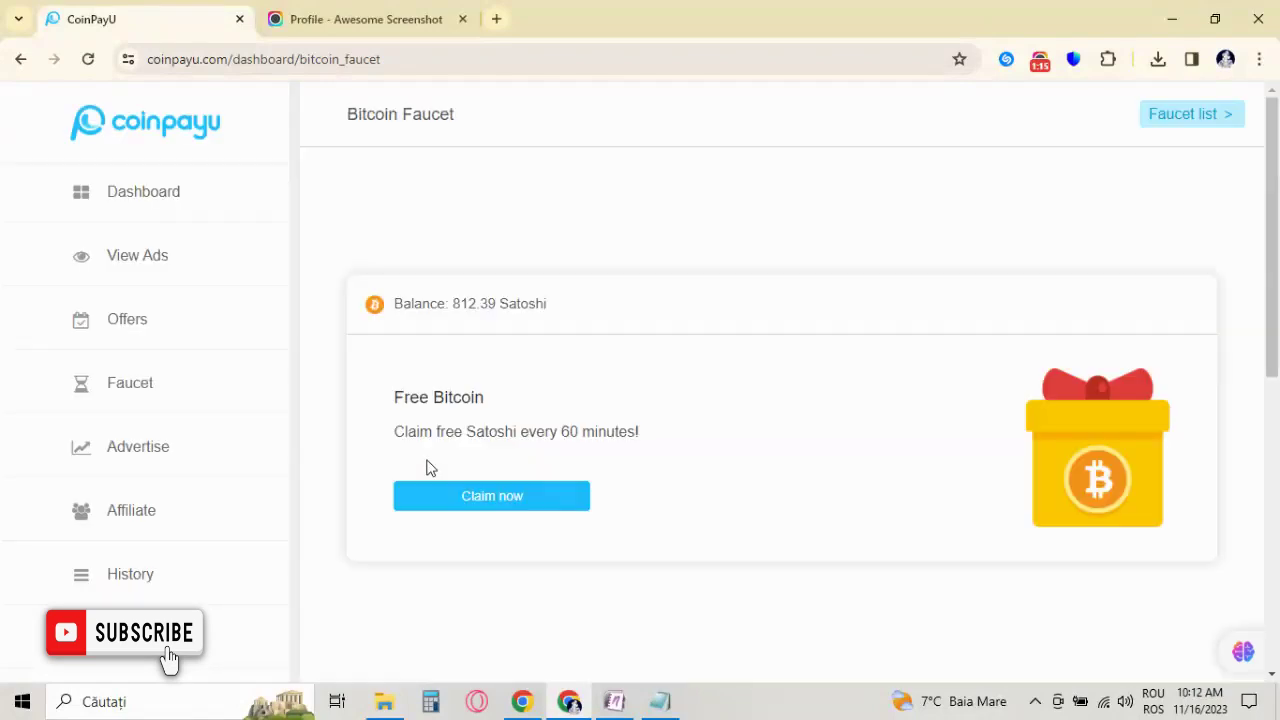
{"action": "left_click", "coordinate": [474, 500]}
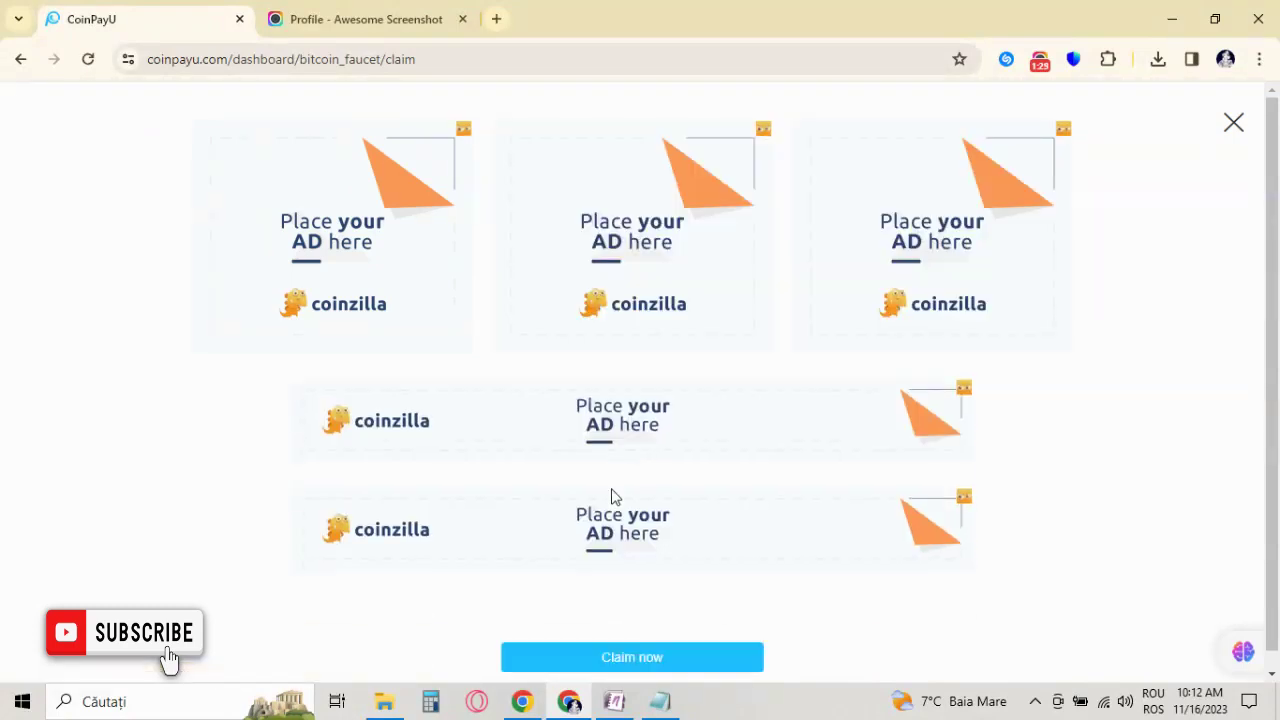
{"action": "left_click", "coordinate": [636, 662]}
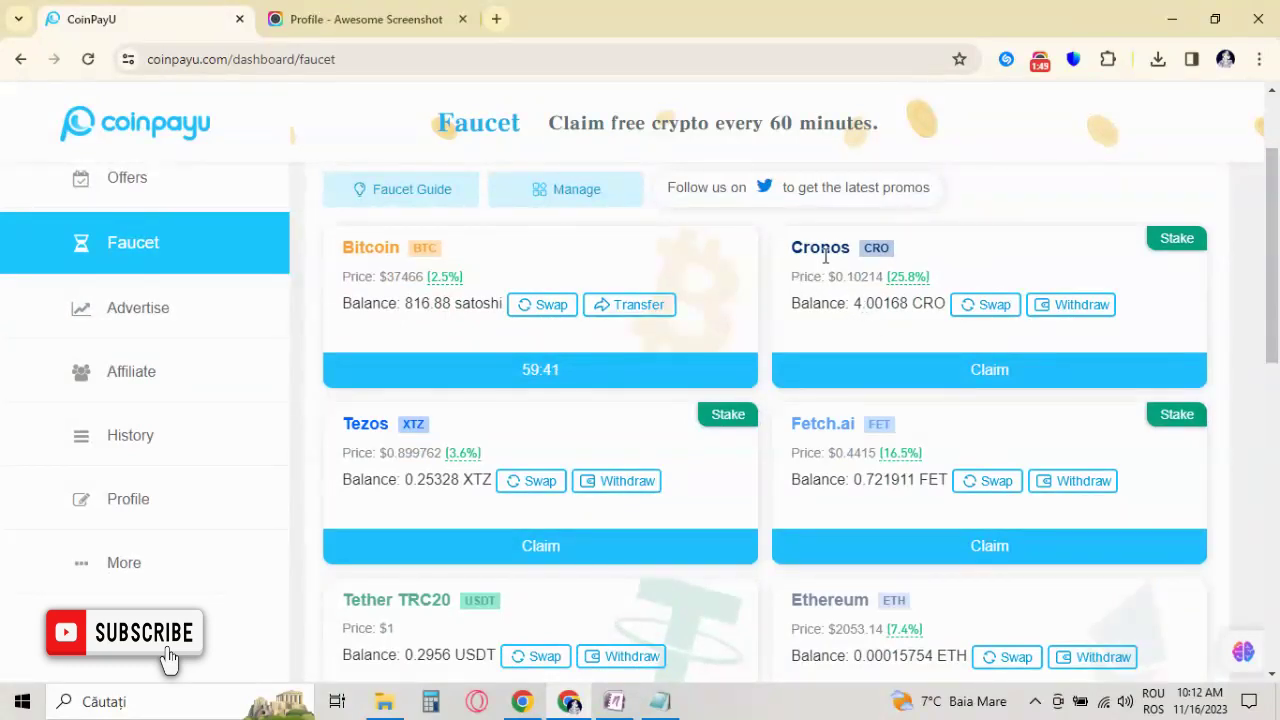
Claim the free CRO reward from the Cronos faucet and return to the faucet list.
{"action": "left_click", "coordinate": [989, 372]}
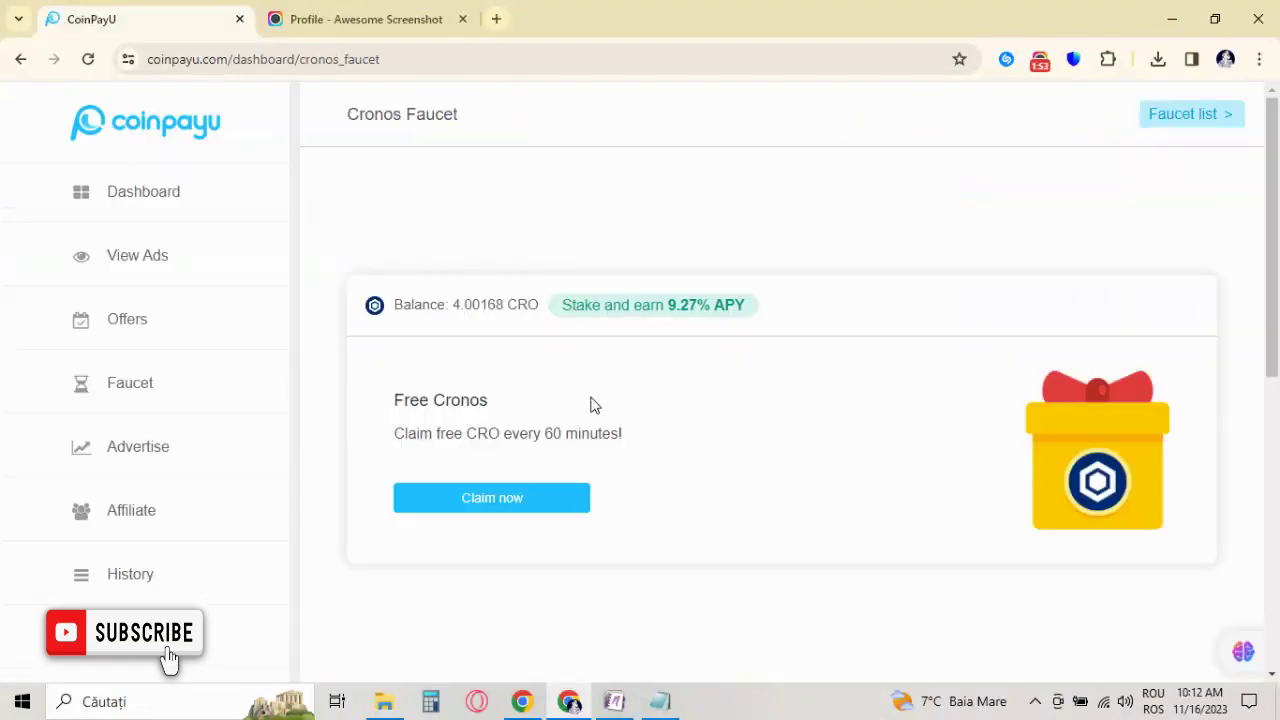
{"action": "left_click", "coordinate": [477, 505]}
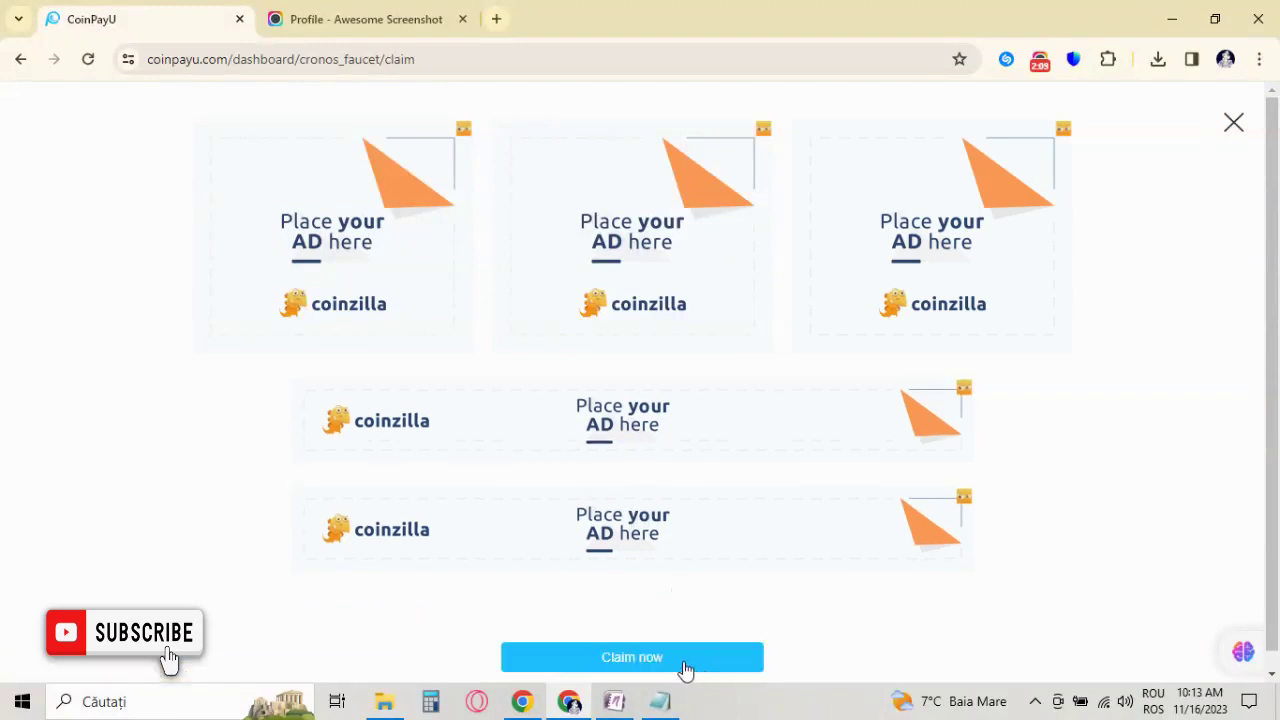
{"action": "left_click", "coordinate": [685, 670]}
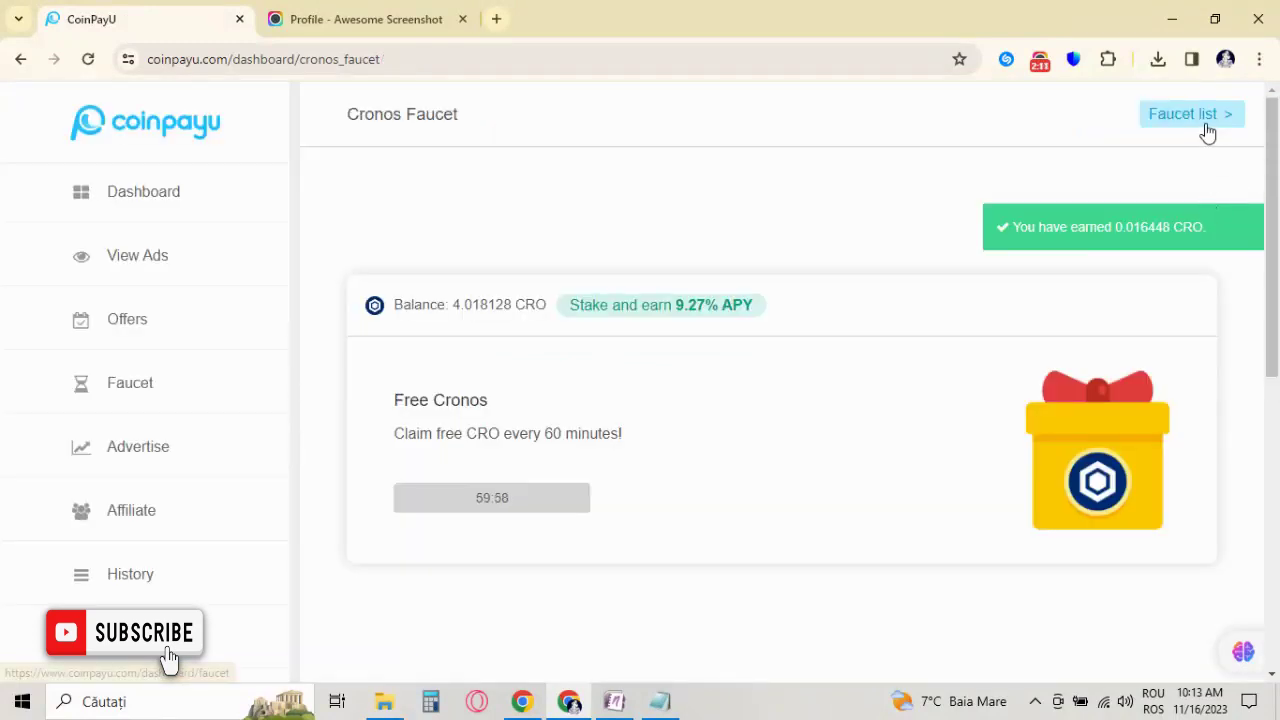
{"action": "left_click", "coordinate": [1206, 125]}
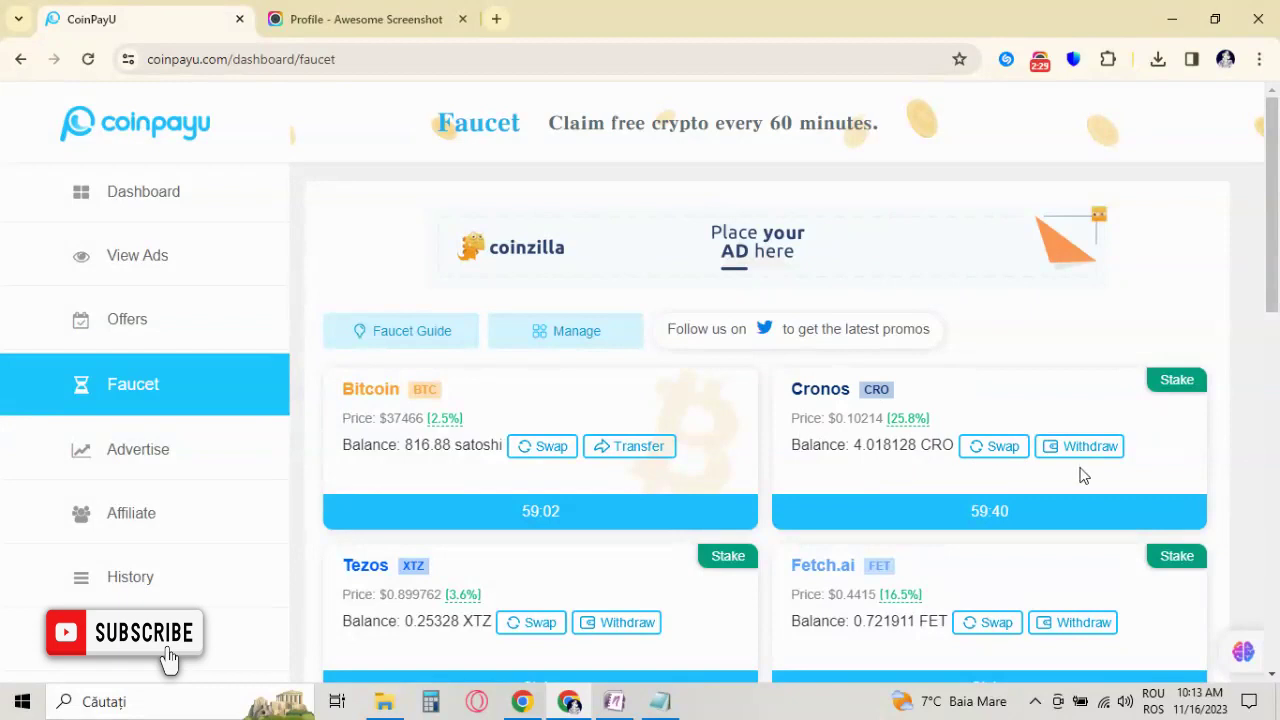
Examine the Cronos-to-Bitcoin swap form using the available CRO amount, and return to the faucet list without swapping.
{"action": "left_click", "coordinate": [1006, 456]}
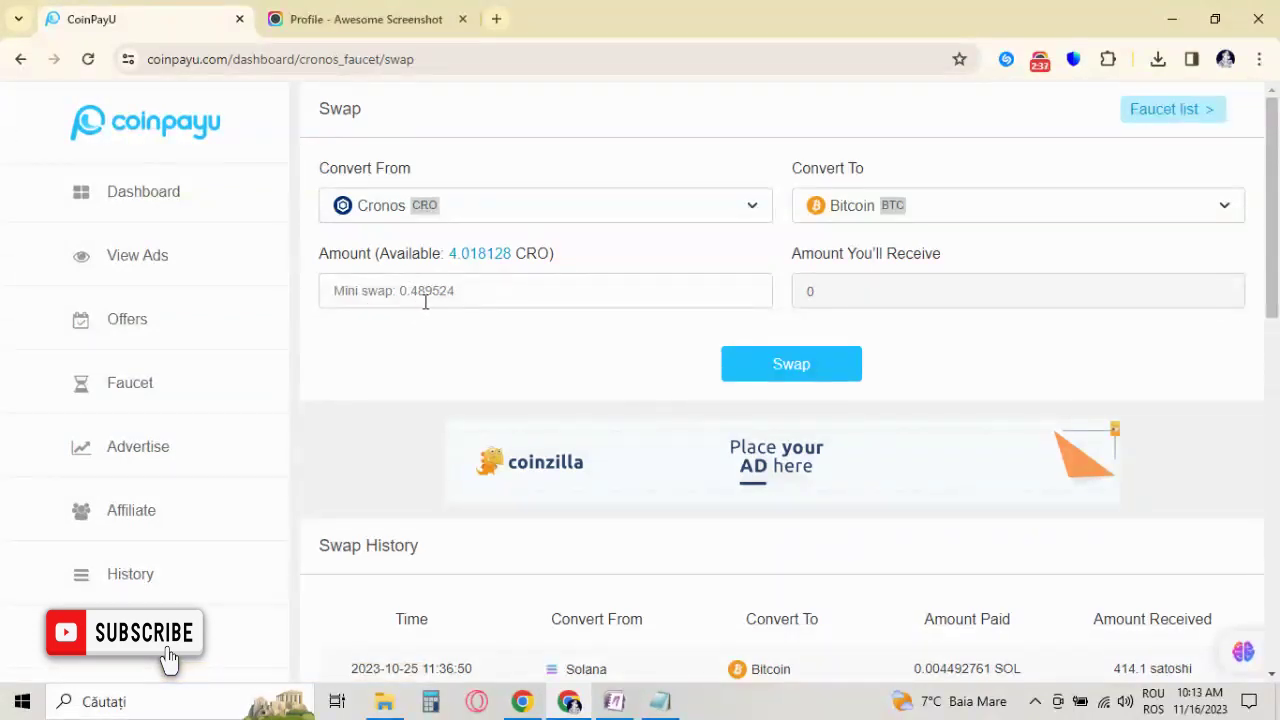
{"action": "left_click", "coordinate": [477, 257]}
{"action": "left_click", "coordinate": [1199, 122]}
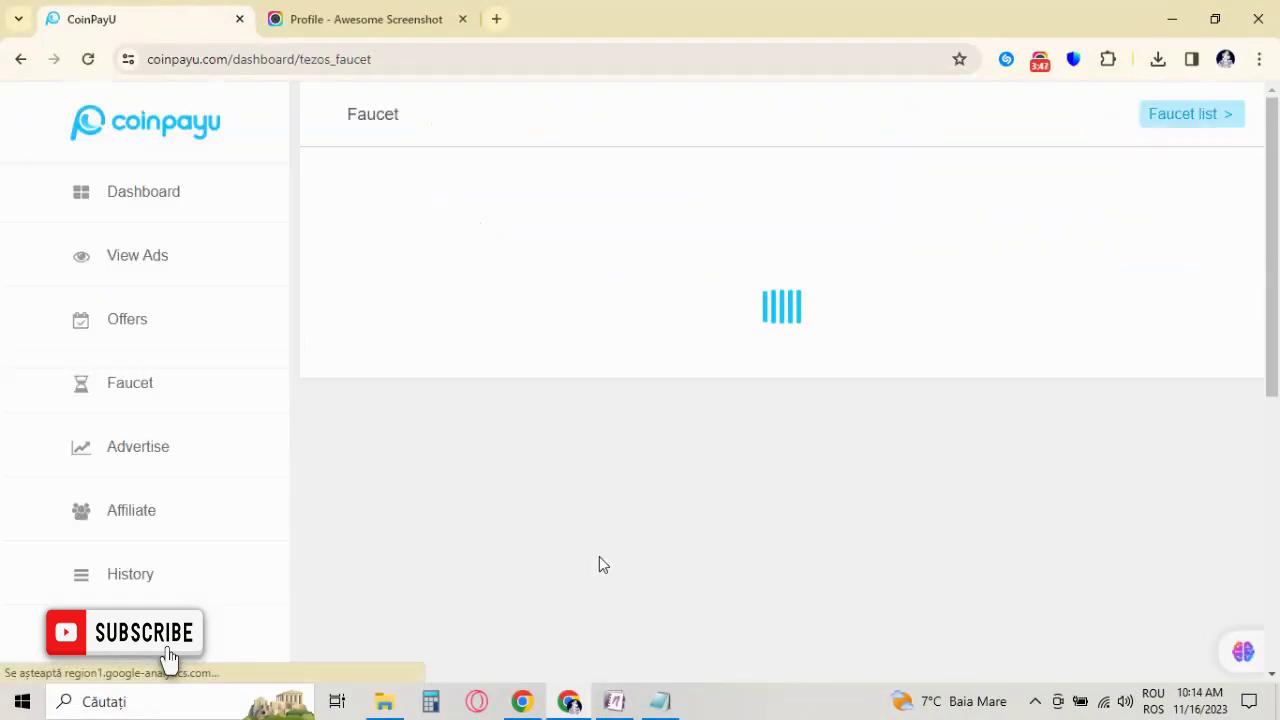
Claim the free XTZ reward from the Tezos faucet and return to the faucet list.
{"action": "left_click", "coordinate": [572, 505]}
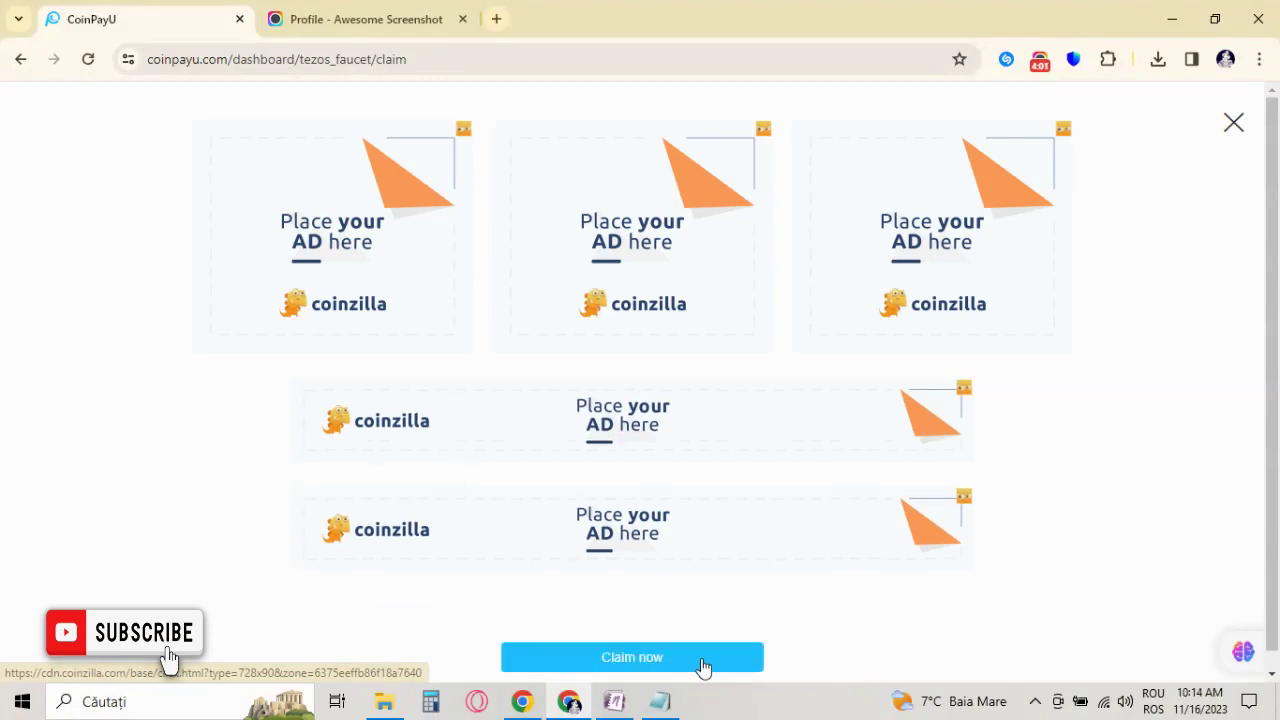
{"action": "left_click", "coordinate": [705, 658]}
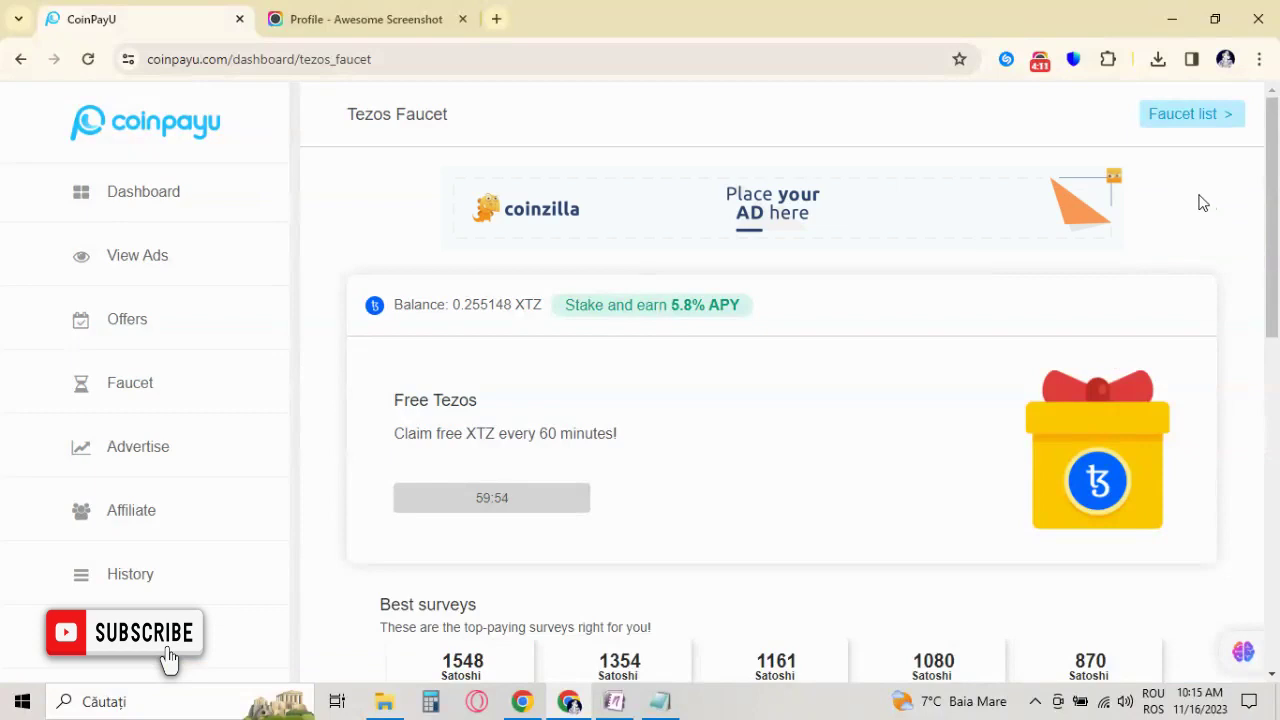
{"action": "left_click", "coordinate": [1152, 124]}
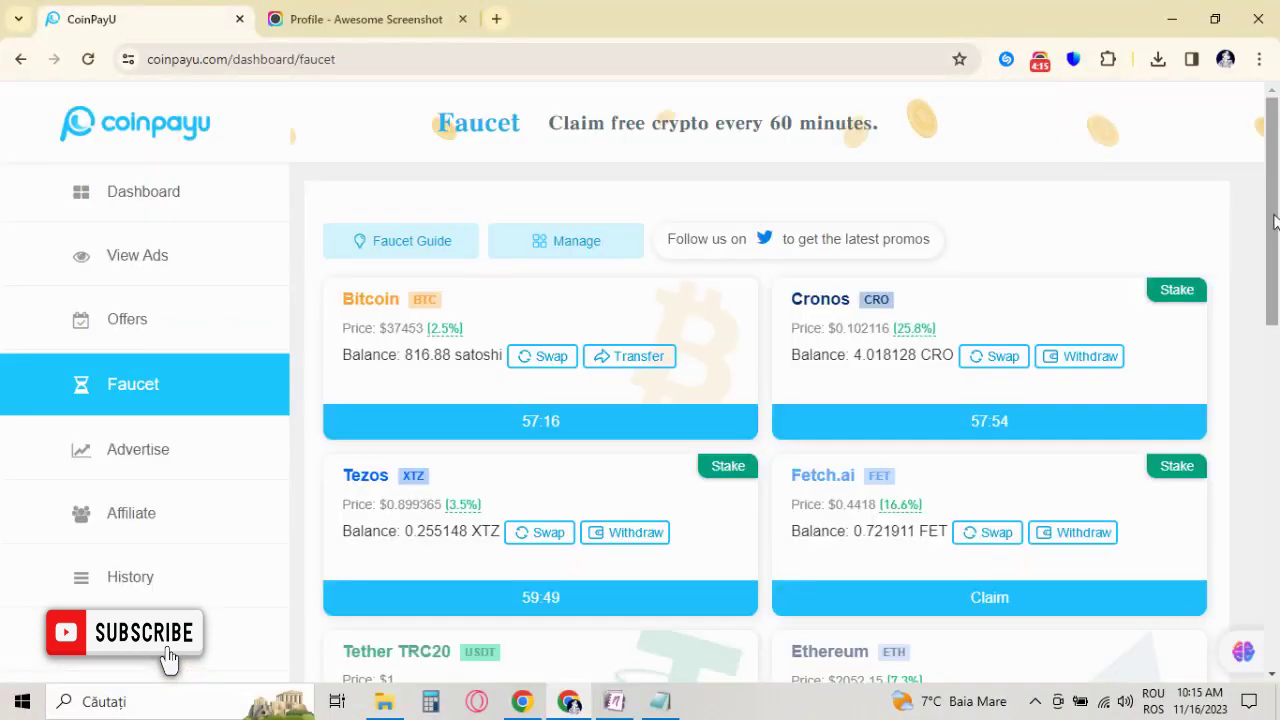
Claim the free FET reward from the Fetch.ai faucet, confirming the claim on the ad page.
{"action": "left_click_drag", "start_coordinate": [1278, 220], "coordinate": [1278, 327]}
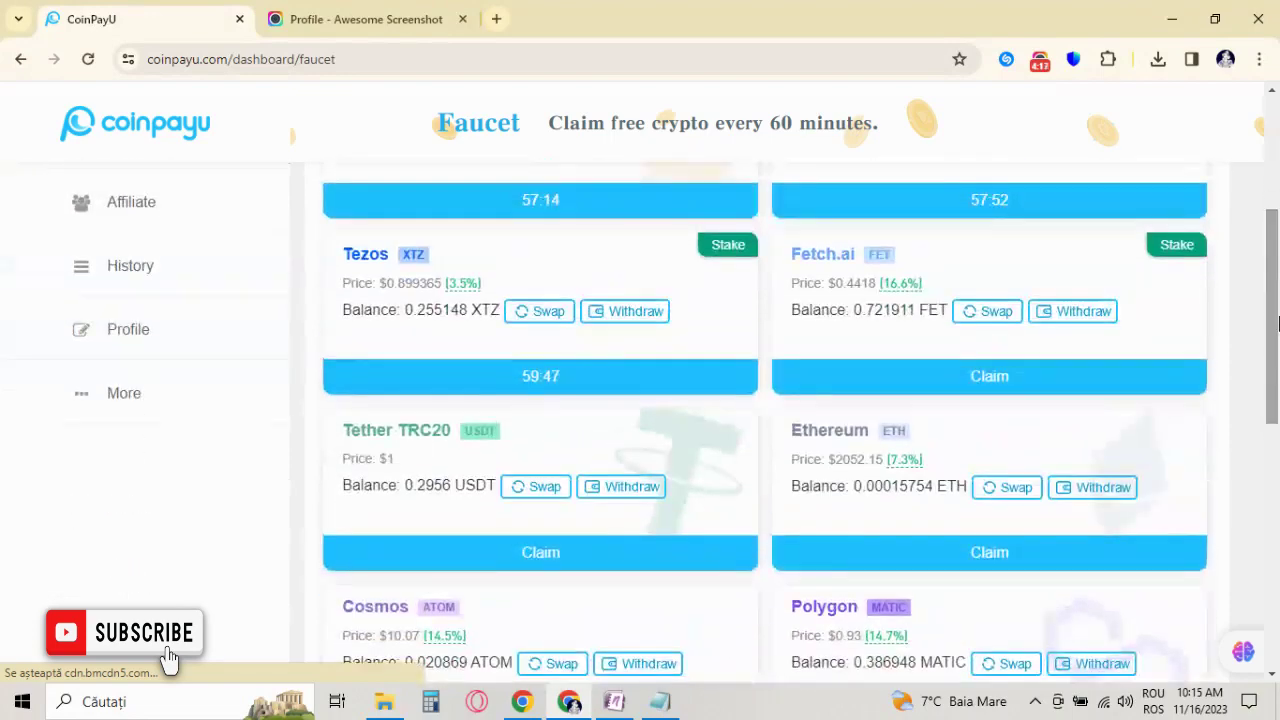
{"action": "left_click", "coordinate": [1020, 386]}
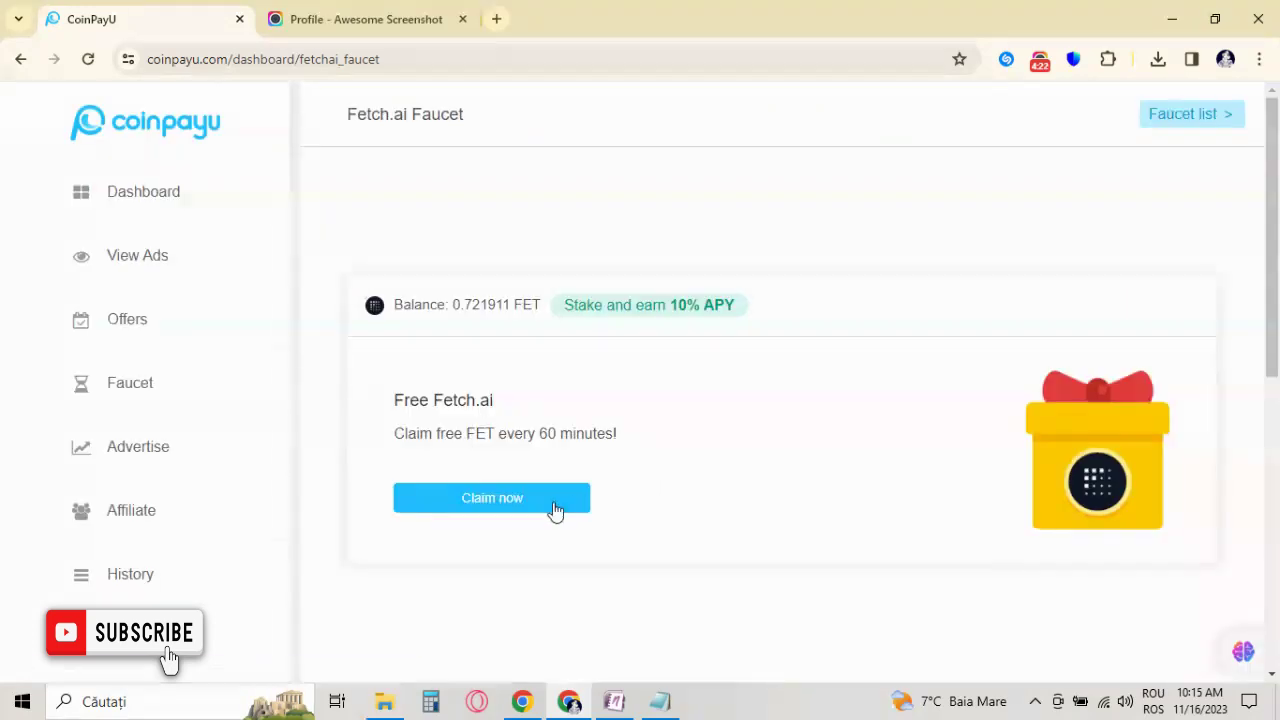
{"action": "left_click", "coordinate": [556, 510]}
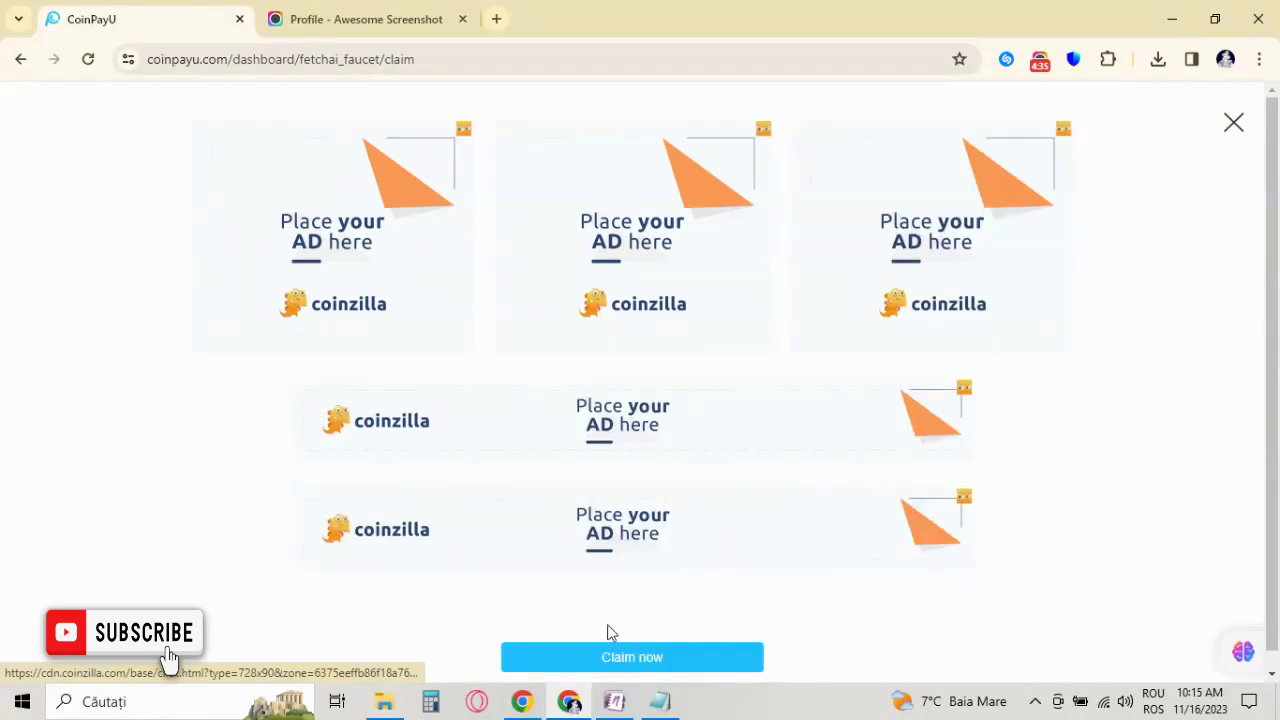
{"action": "left_click", "coordinate": [680, 662]}
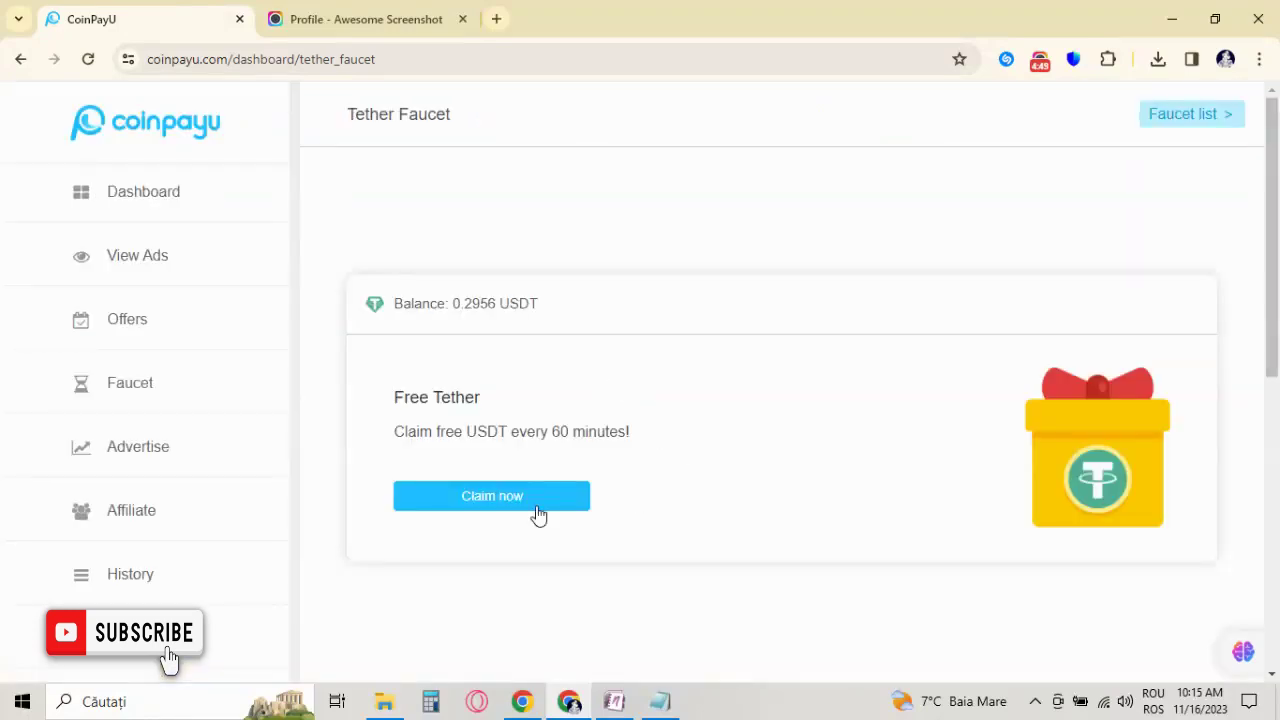
Claim the free USDT reward from the Tether faucet and return to the faucet list.
{"action": "left_click", "coordinate": [530, 509]}
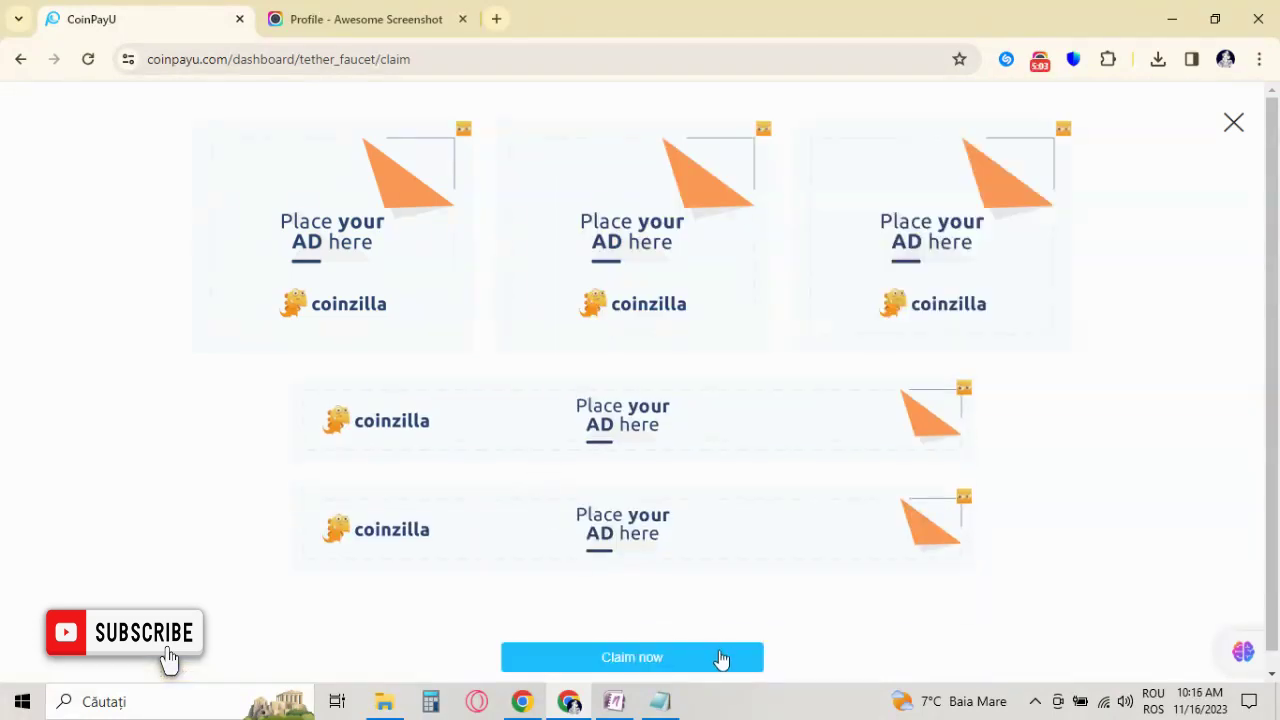
{"action": "left_click", "coordinate": [720, 658]}
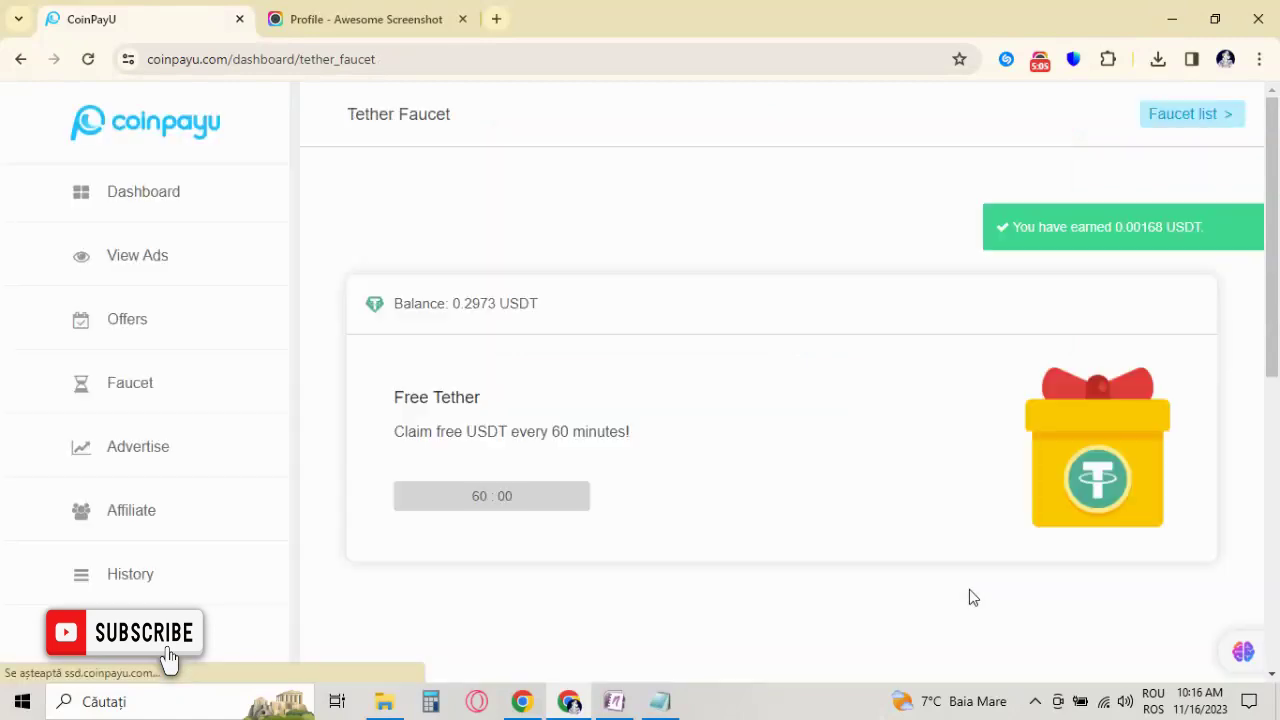
{"action": "left_click", "coordinate": [1210, 116]}
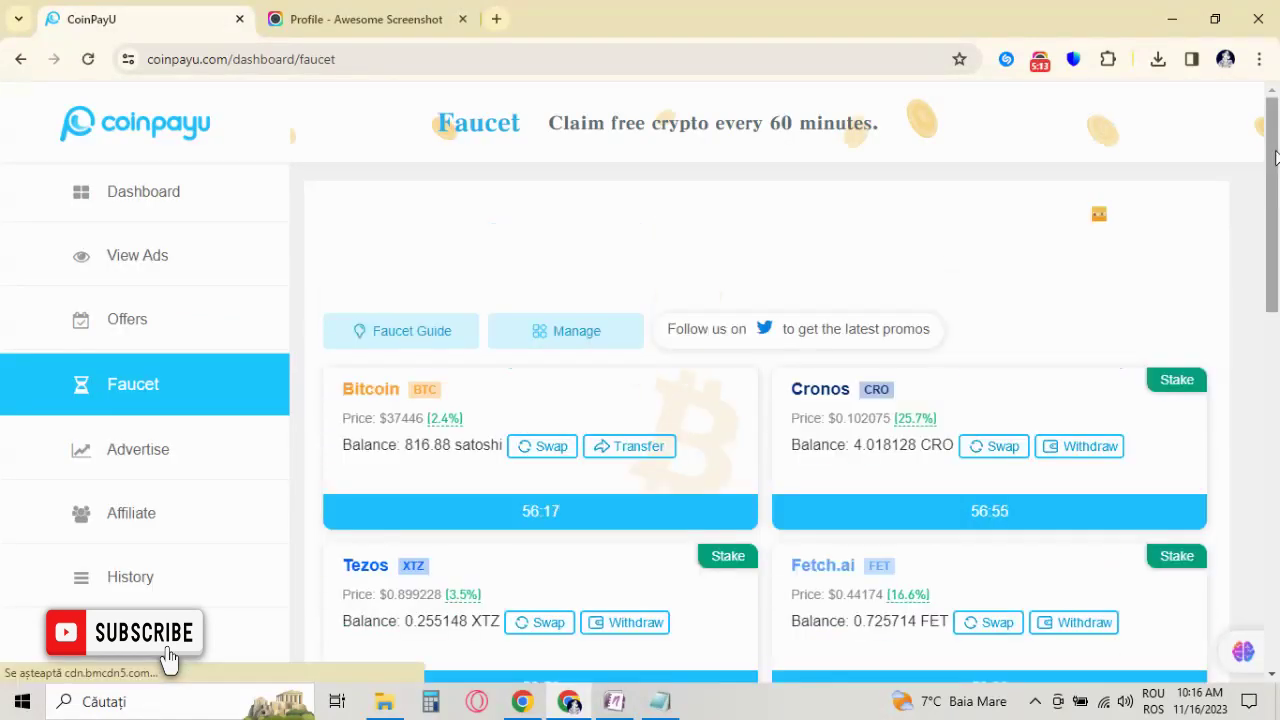
Claim the free ETH reward from the Ethereum faucet and return to the faucet list.
{"action": "left_click_drag", "start_coordinate": [1273, 153], "coordinate": [1275, 177]}
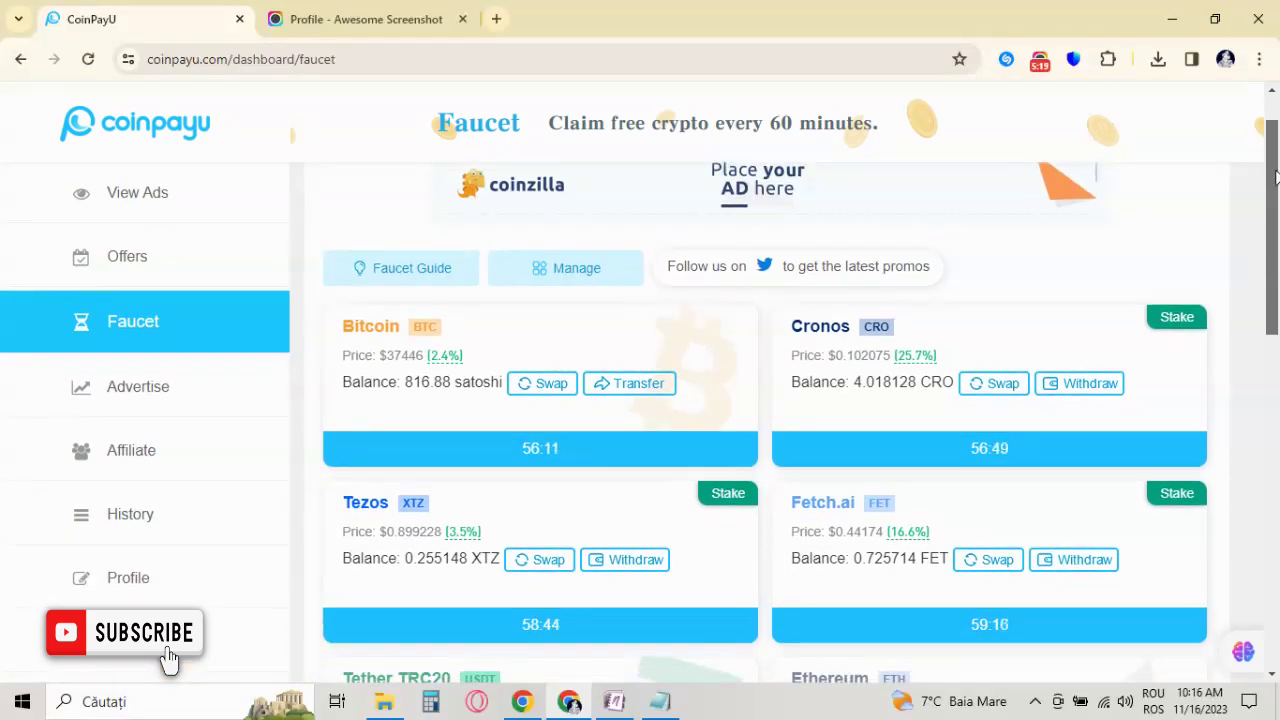
{"action": "left_click_drag", "start_coordinate": [1275, 177], "coordinate": [1277, 297]}
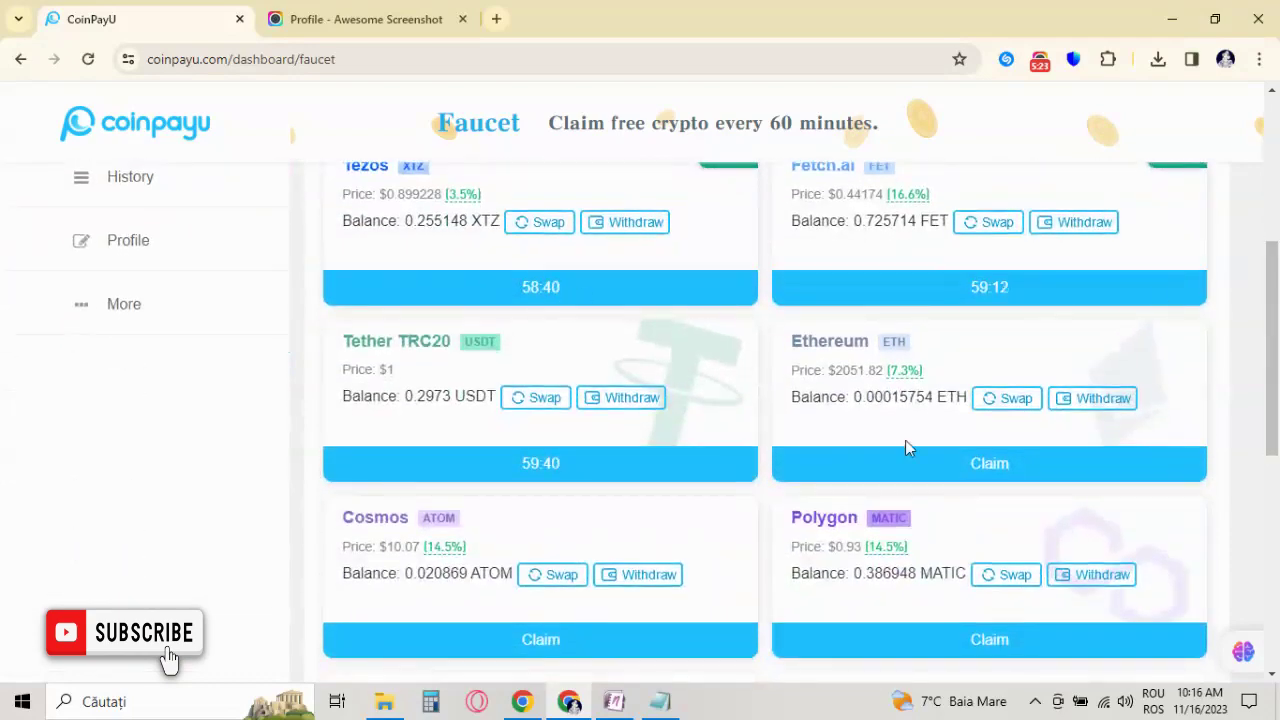
{"action": "left_click", "coordinate": [1002, 476]}
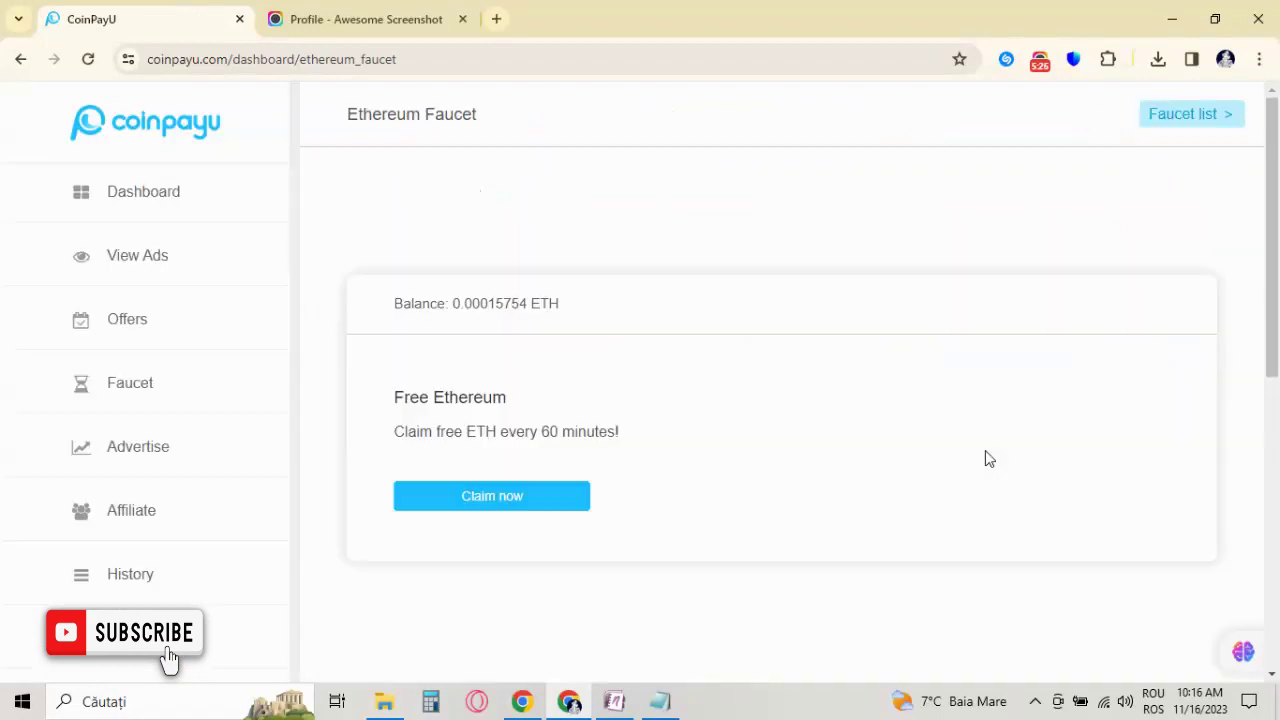
{"action": "left_click", "coordinate": [510, 512]}
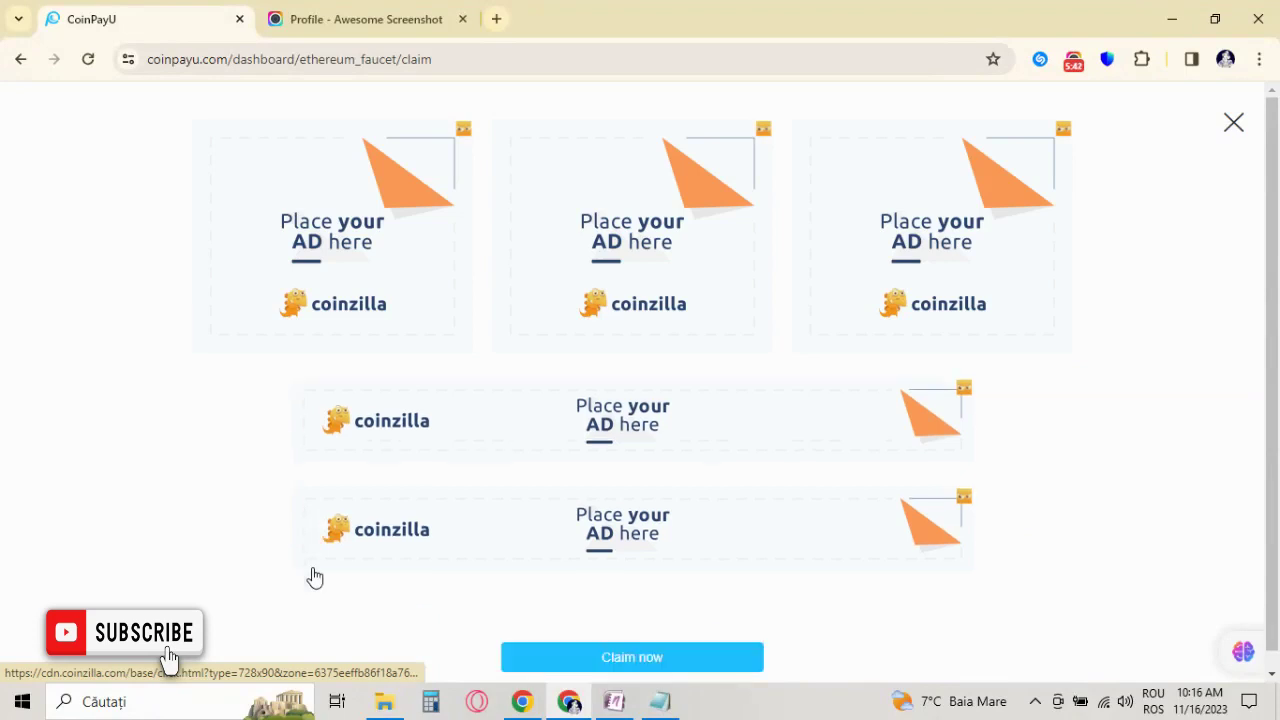
{"action": "left_click", "coordinate": [680, 660]}
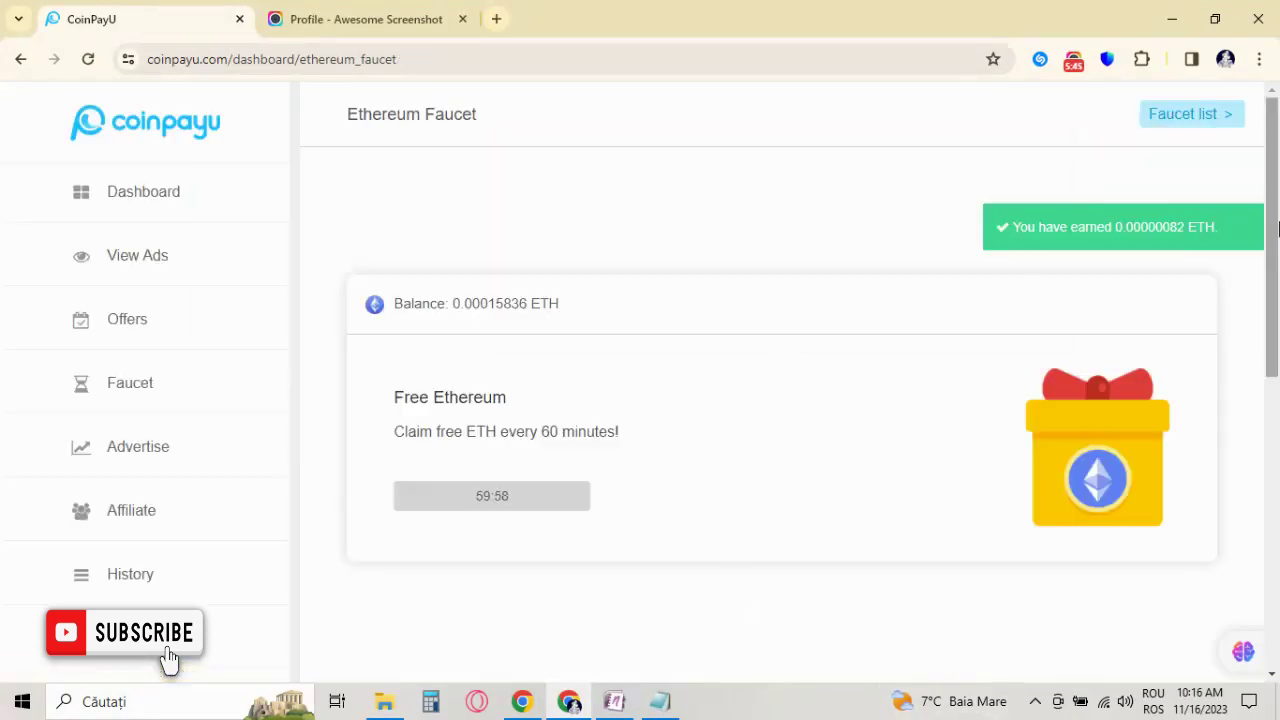
{"action": "left_click", "coordinate": [1177, 114]}
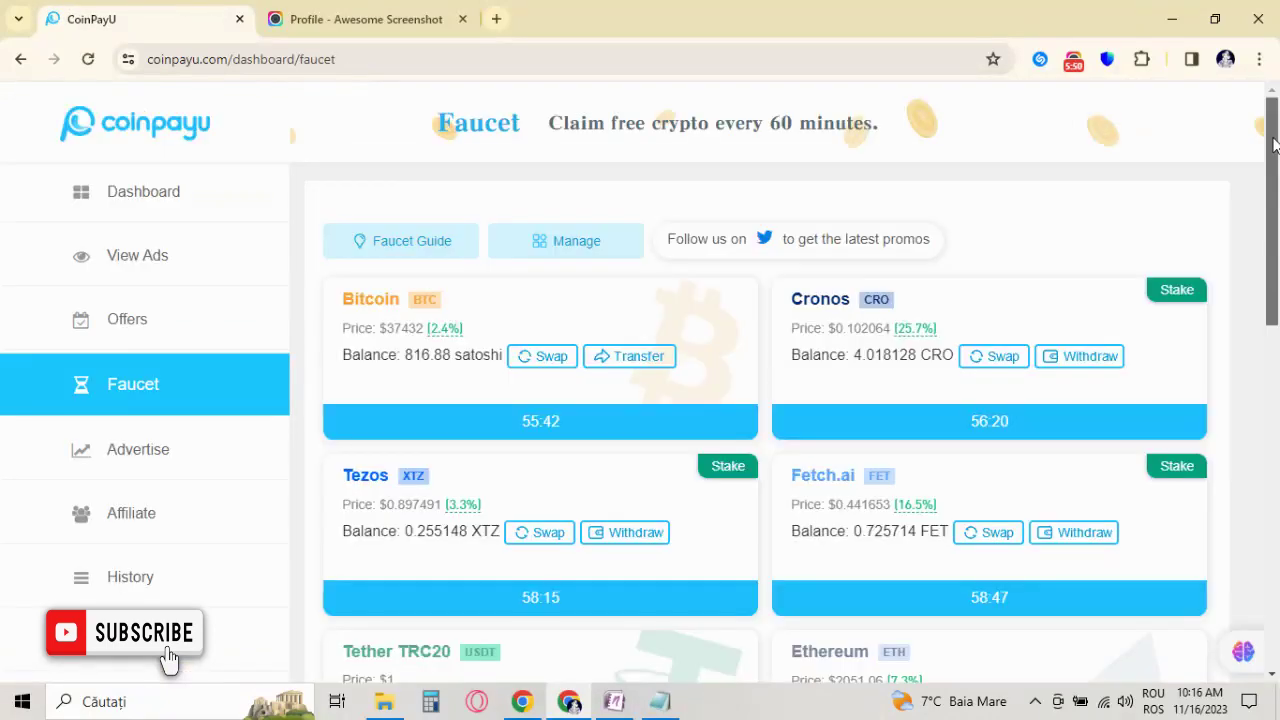
Claim the free SOL reward from the Solana faucet, confirming the claim on the ad page.
{"action": "left_click_drag", "start_coordinate": [1275, 145], "coordinate": [1186, 403]}
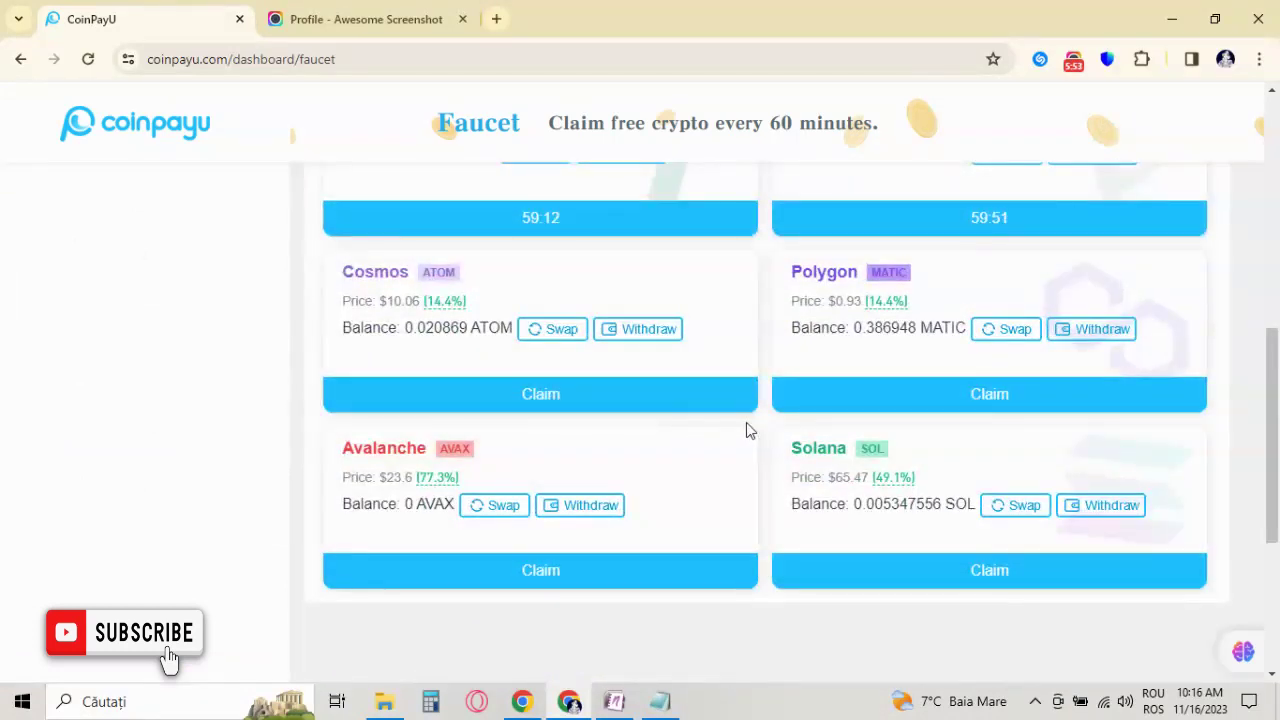
{"action": "left_click", "coordinate": [562, 398]}
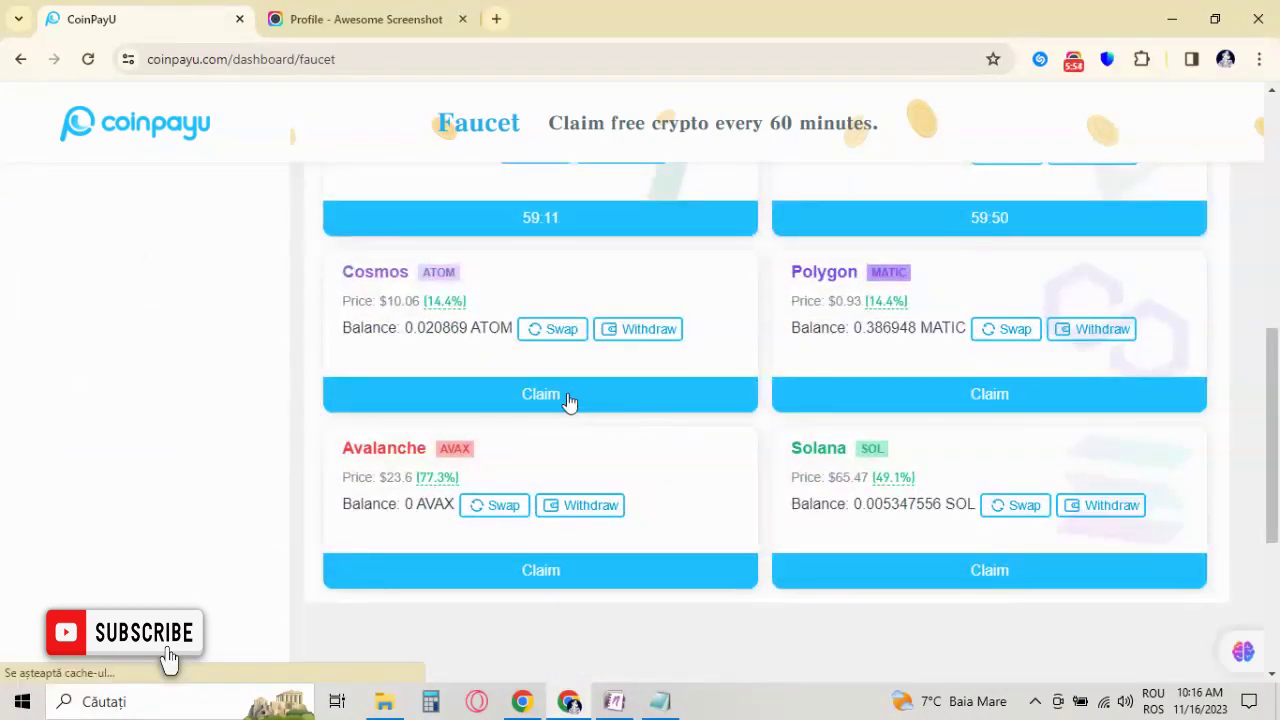
{"action": "left_click", "coordinate": [971, 574]}
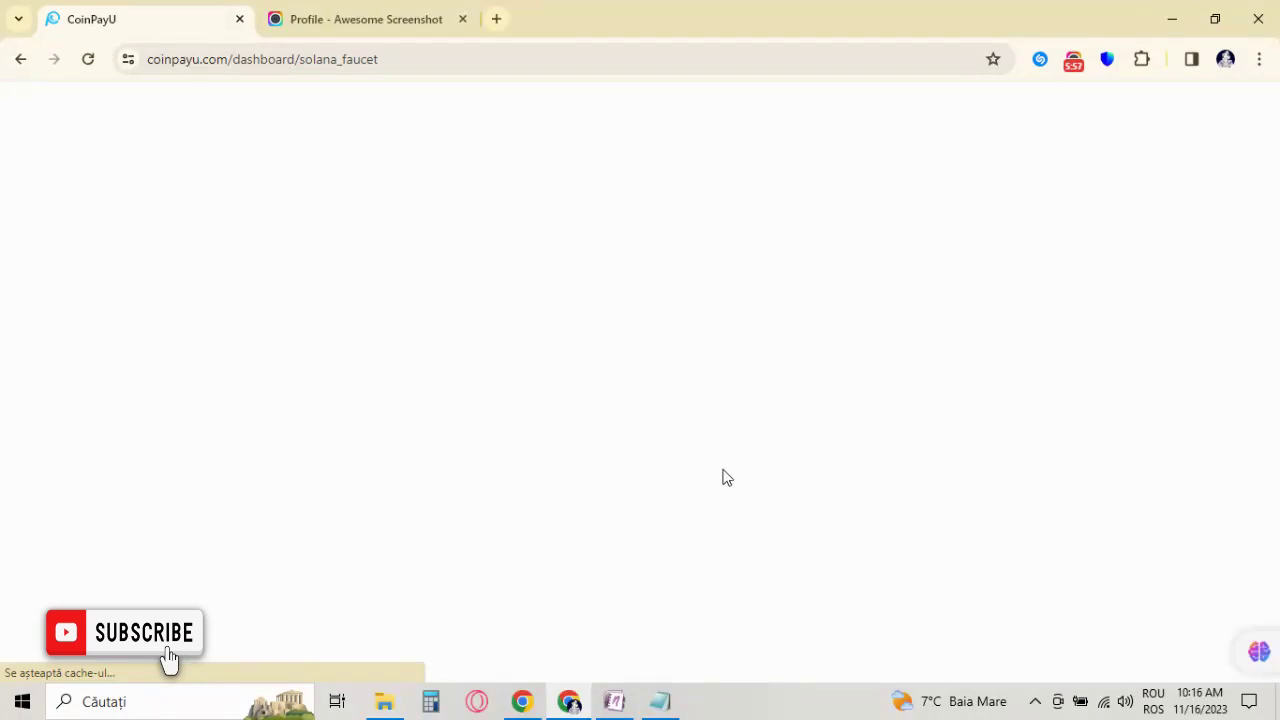
{"action": "left_click", "coordinate": [478, 507]}
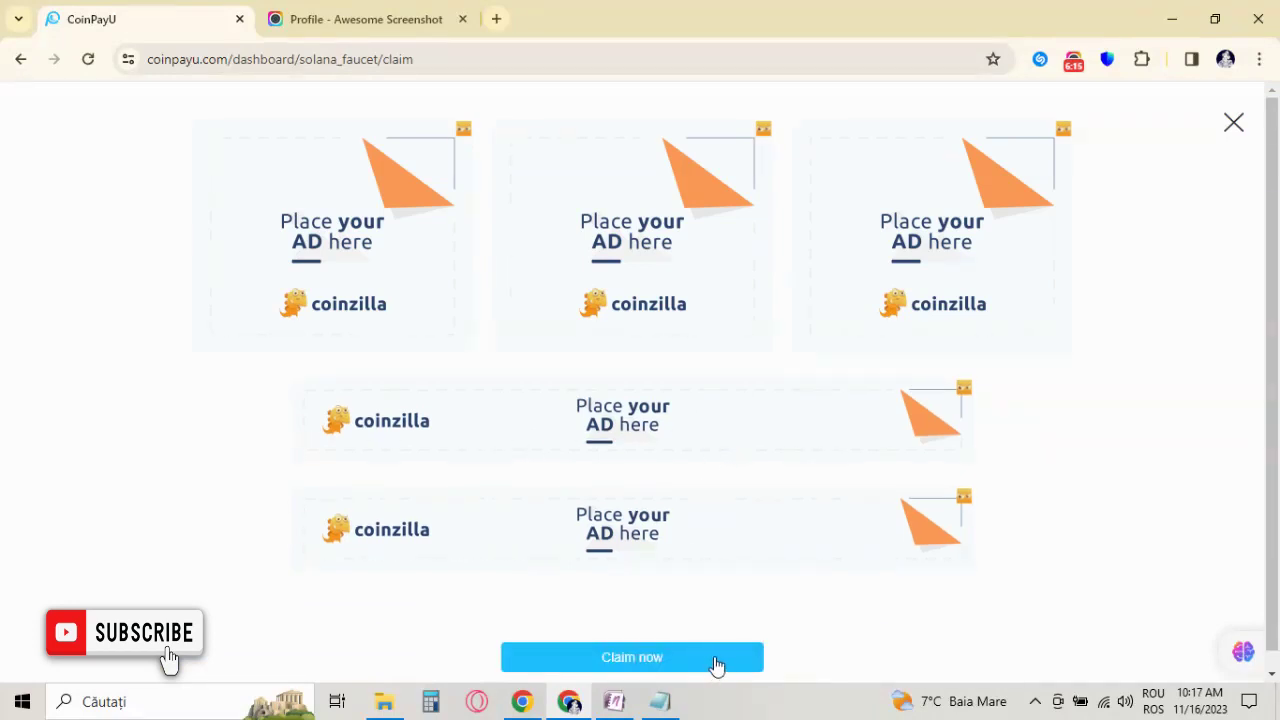
{"action": "left_click", "coordinate": [716, 657]}
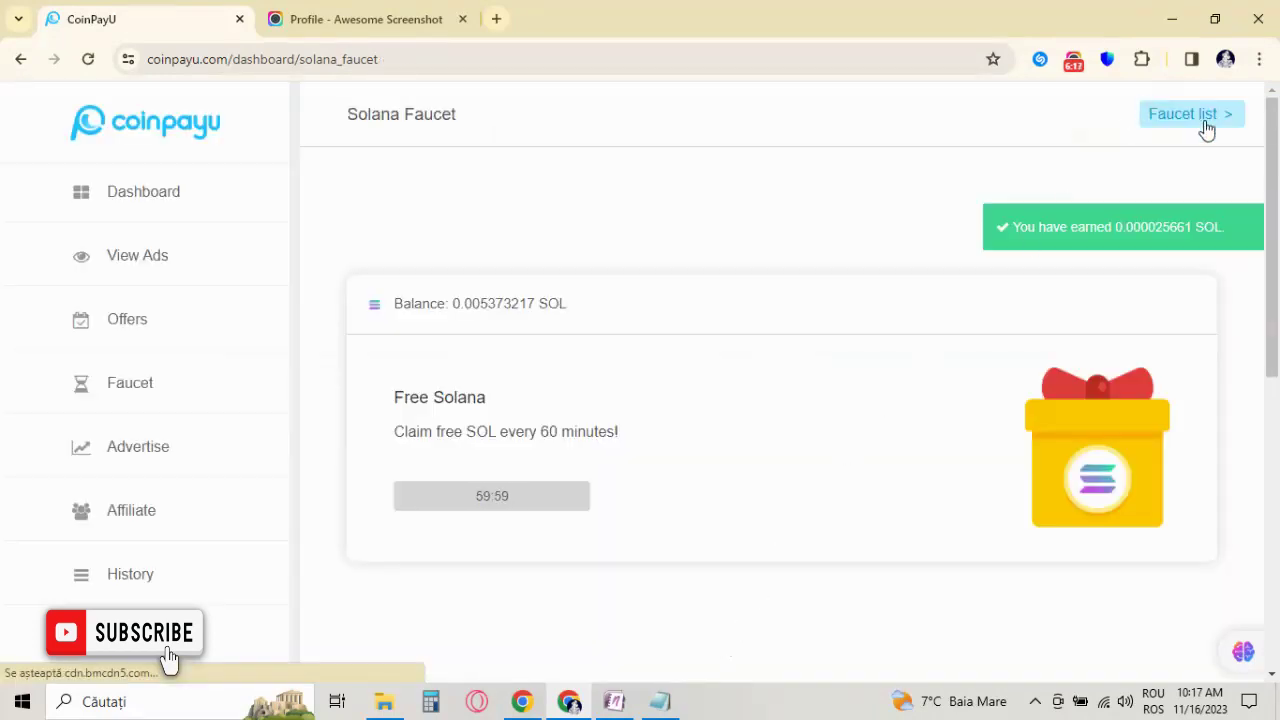
Claim the free MATIC reward from the Polygon faucet, confirm it on the ad page, and return to the faucet list.
{"action": "left_click", "coordinate": [1205, 132]}
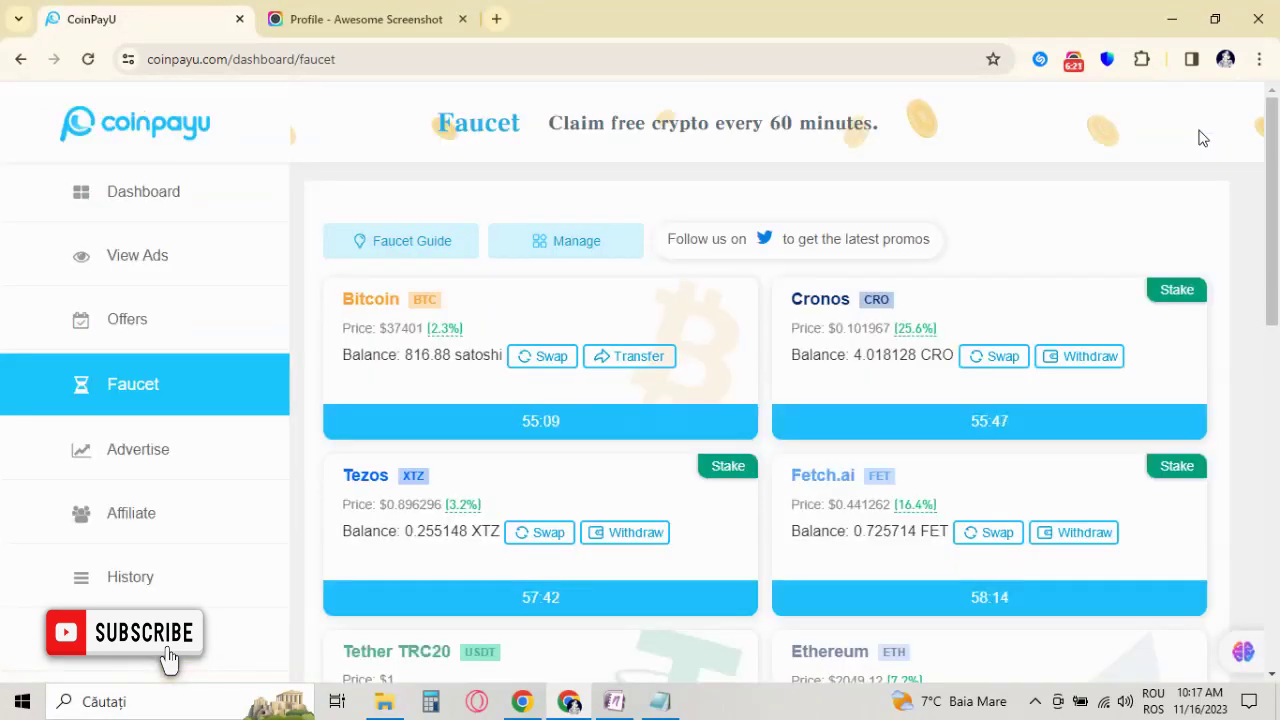
{"action": "left_click_drag", "start_coordinate": [1266, 263], "coordinate": [1277, 456]}
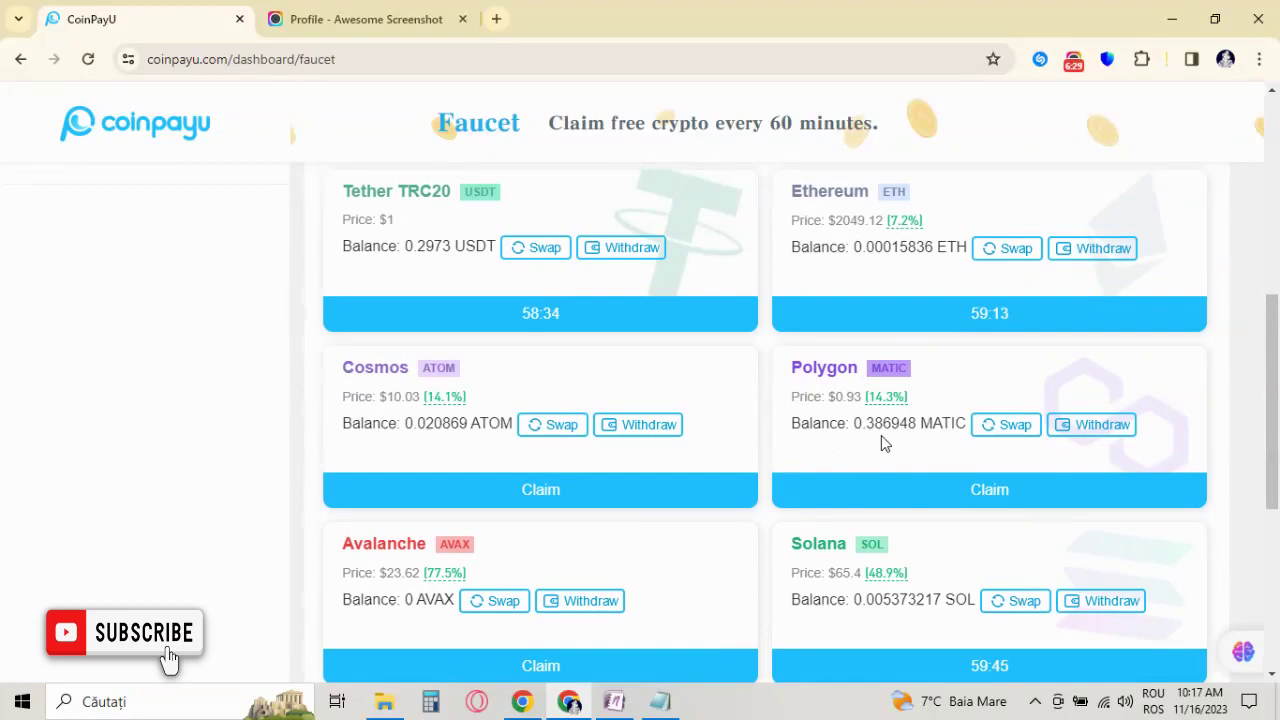
{"action": "left_click", "coordinate": [1005, 490]}
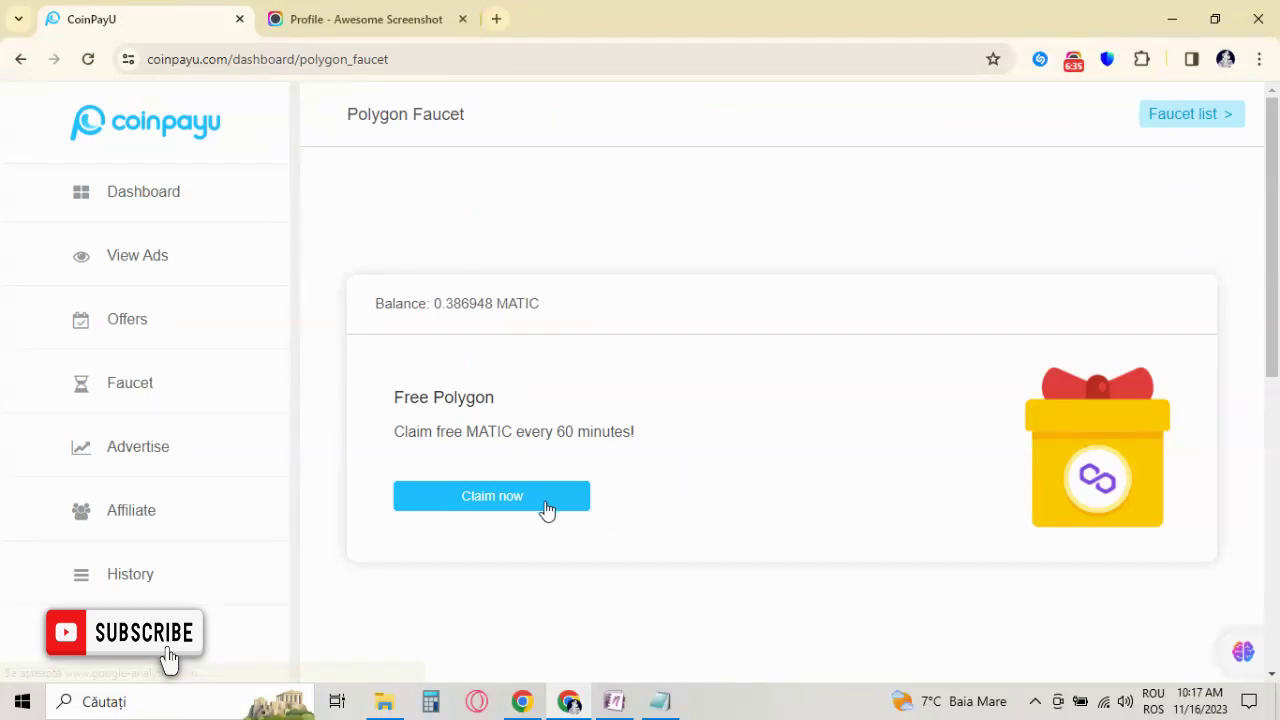
{"action": "left_click", "coordinate": [546, 509]}
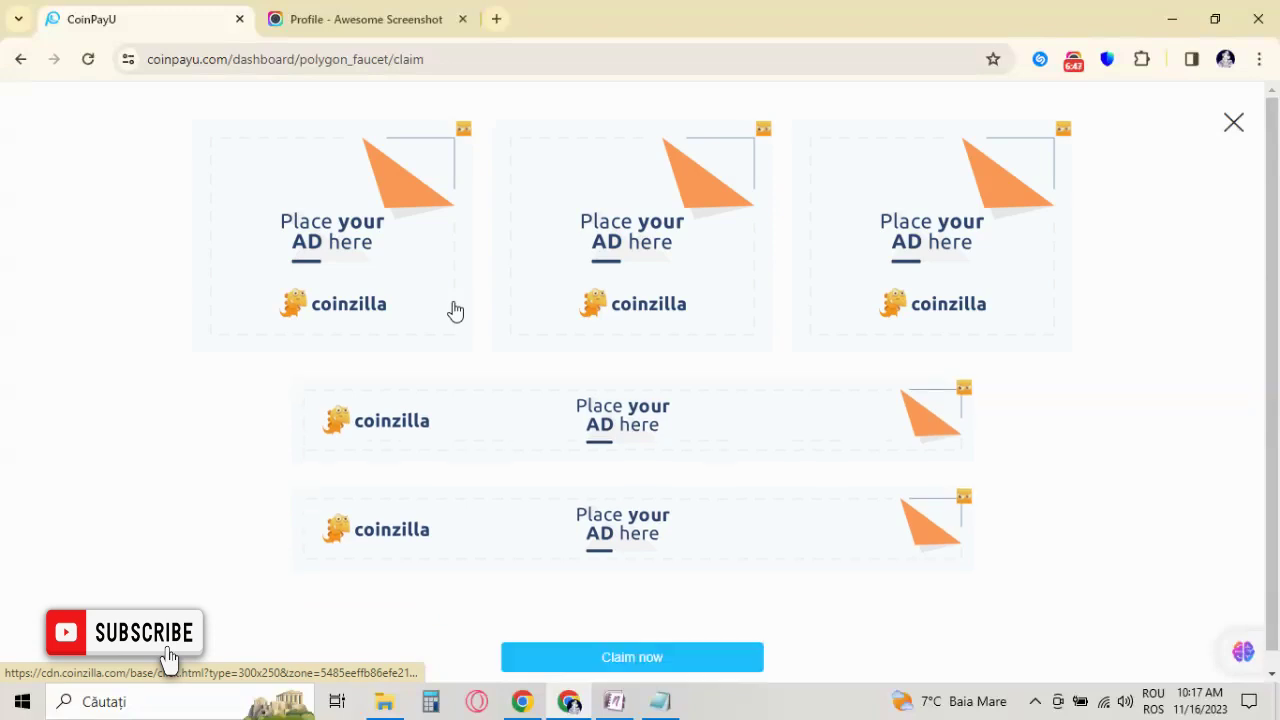
{"action": "left_click", "coordinate": [625, 655]}
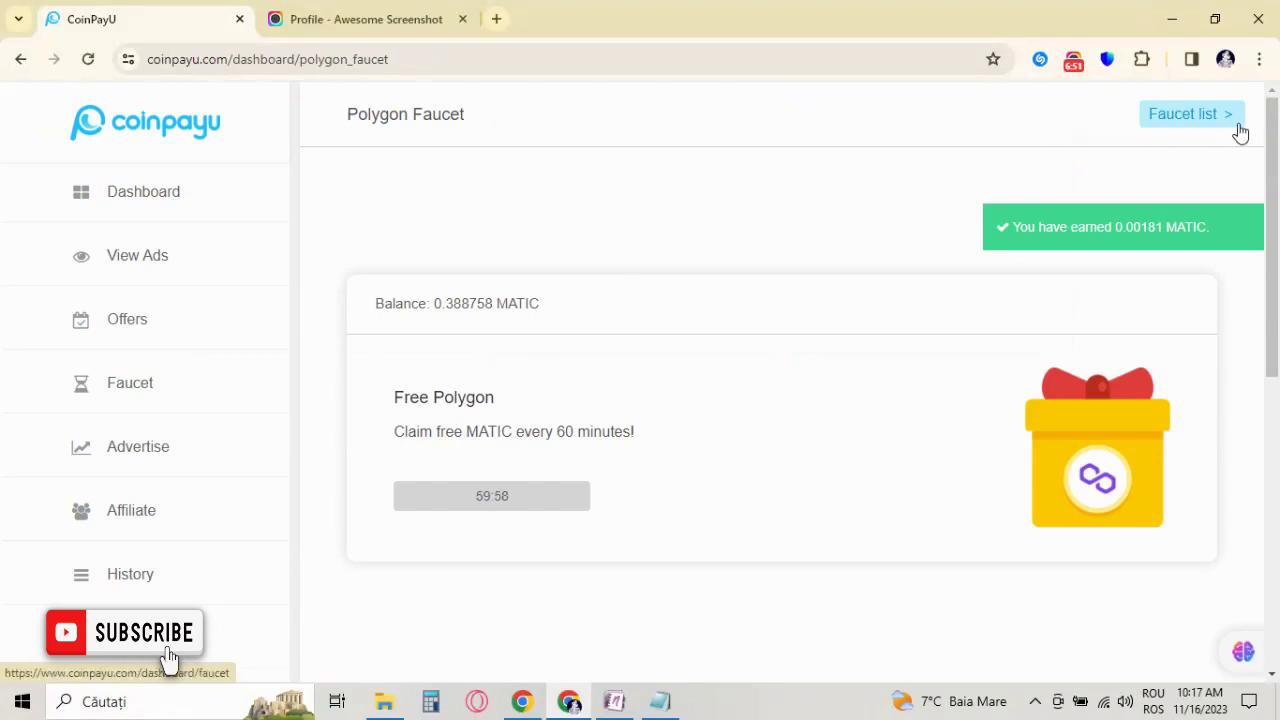
{"action": "left_click", "coordinate": [1214, 118]}
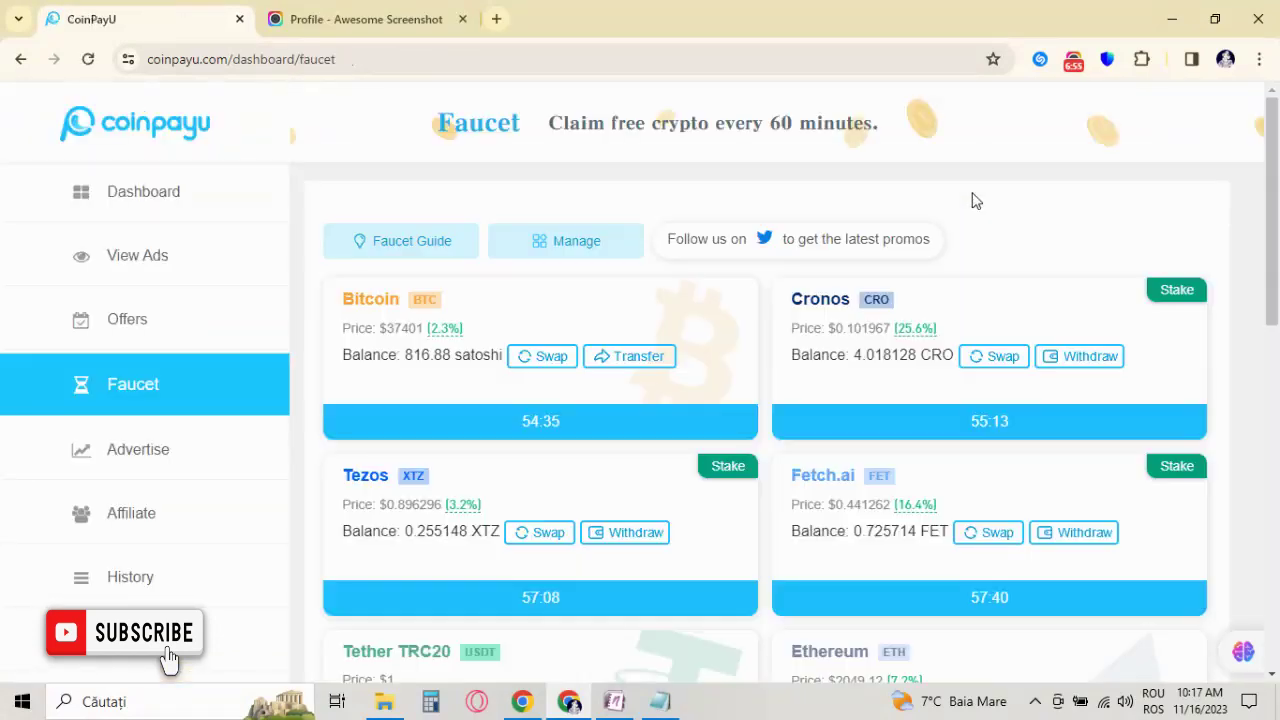
Open the swap form for Polygon and fill in the full available 0.388758 MATIC for conversion to Bitcoin.
{"action": "left_click_drag", "start_coordinate": [1276, 128], "coordinate": [1277, 220]}
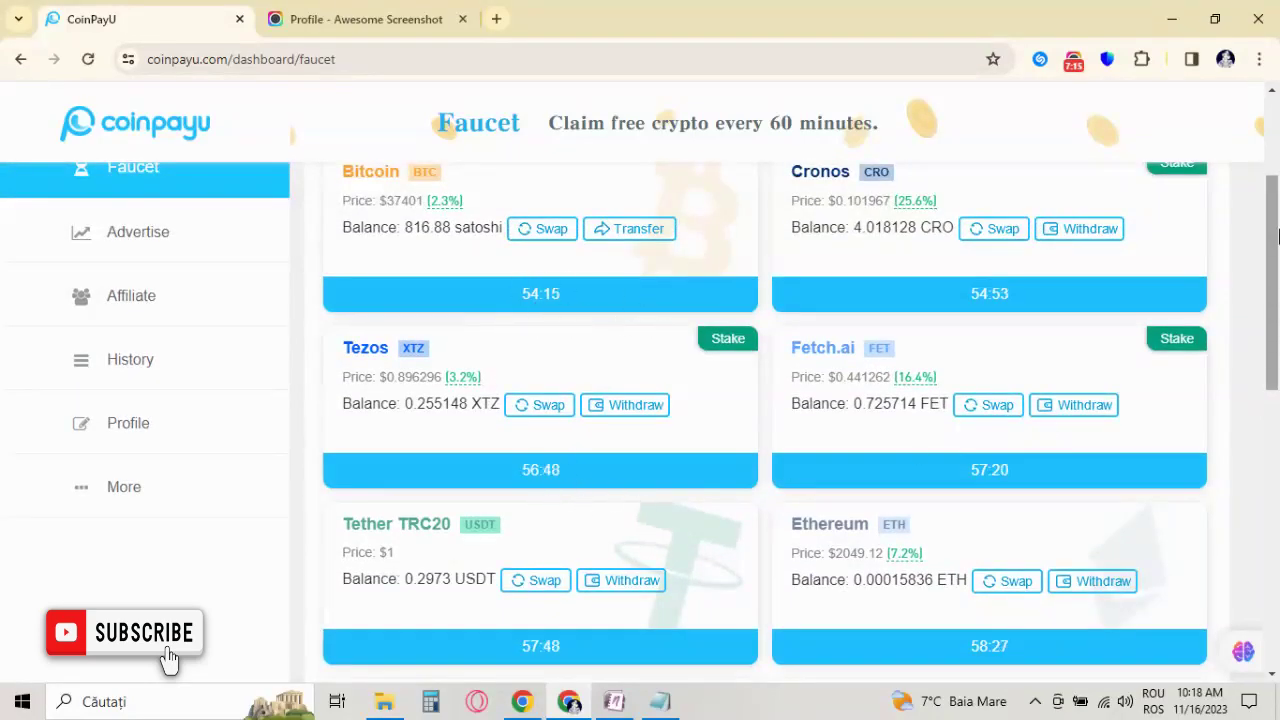
{"action": "left_click_drag", "start_coordinate": [1277, 235], "coordinate": [1277, 400]}
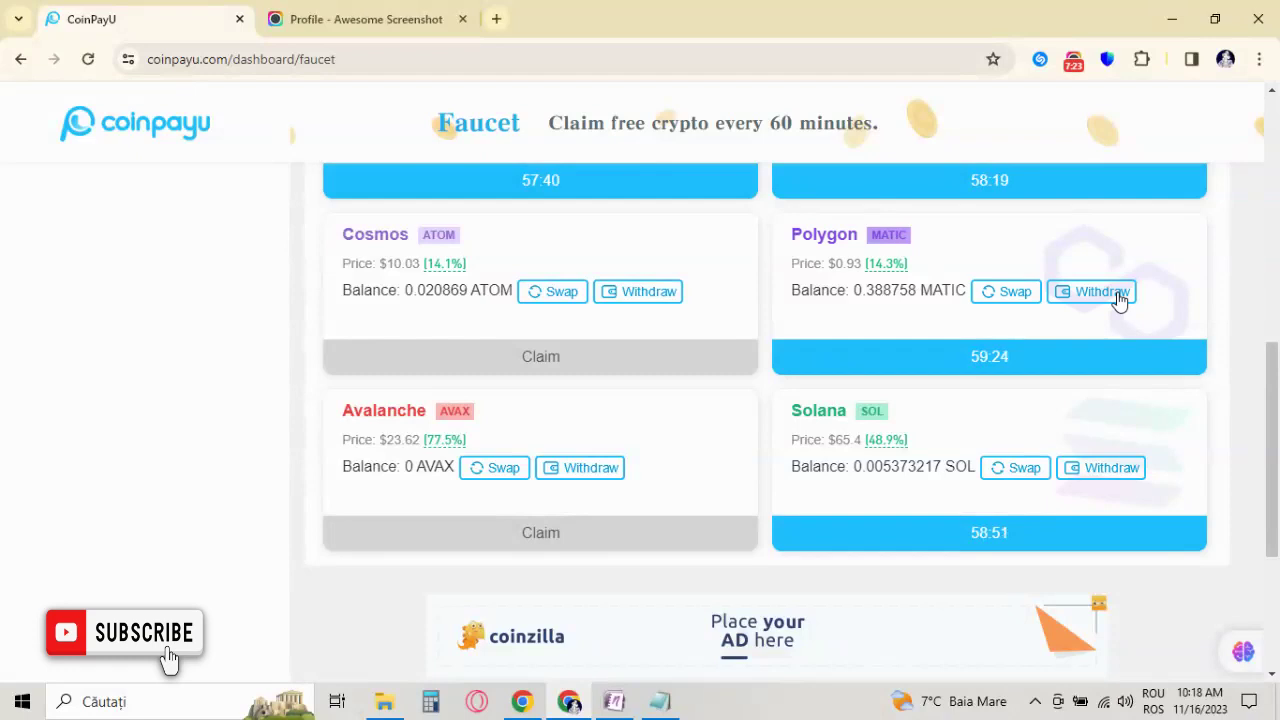
{"action": "left_click", "coordinate": [1005, 292]}
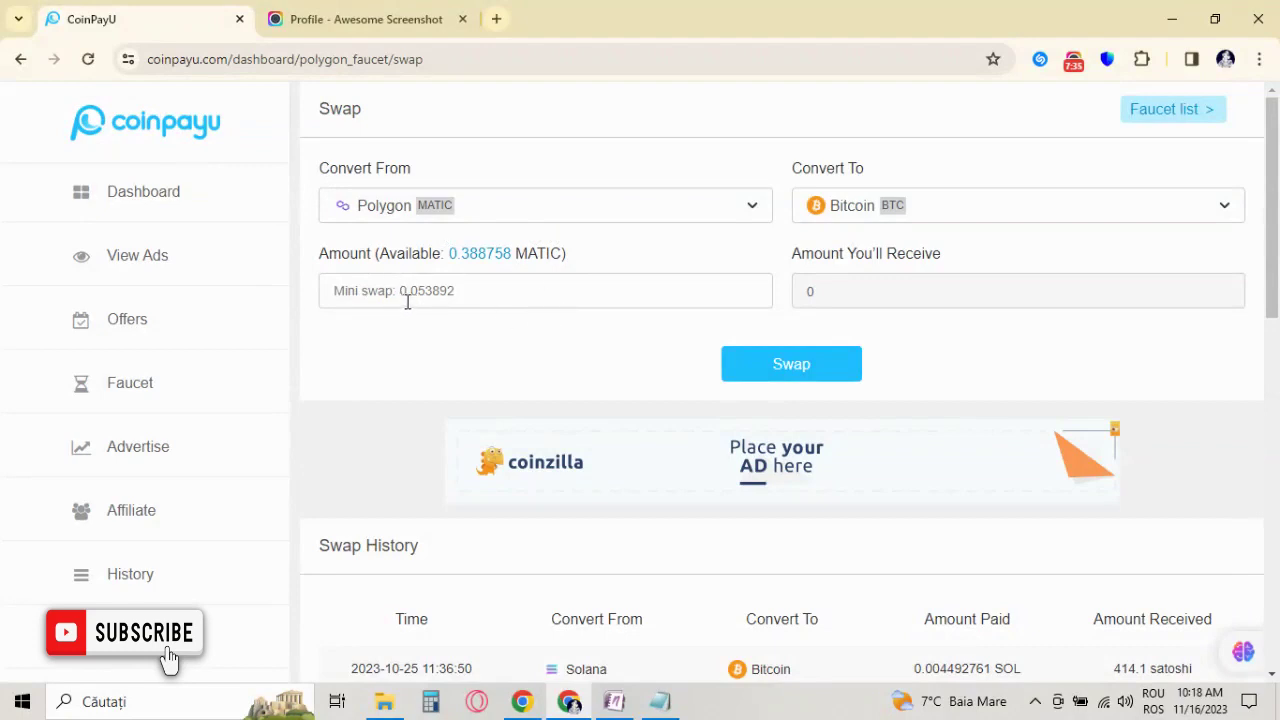
{"action": "left_click", "coordinate": [480, 257]}
Review the past conversions across all three pages of the swap history and return to the faucet list.
{"action": "left_click_drag", "start_coordinate": [1273, 146], "coordinate": [1254, 297]}
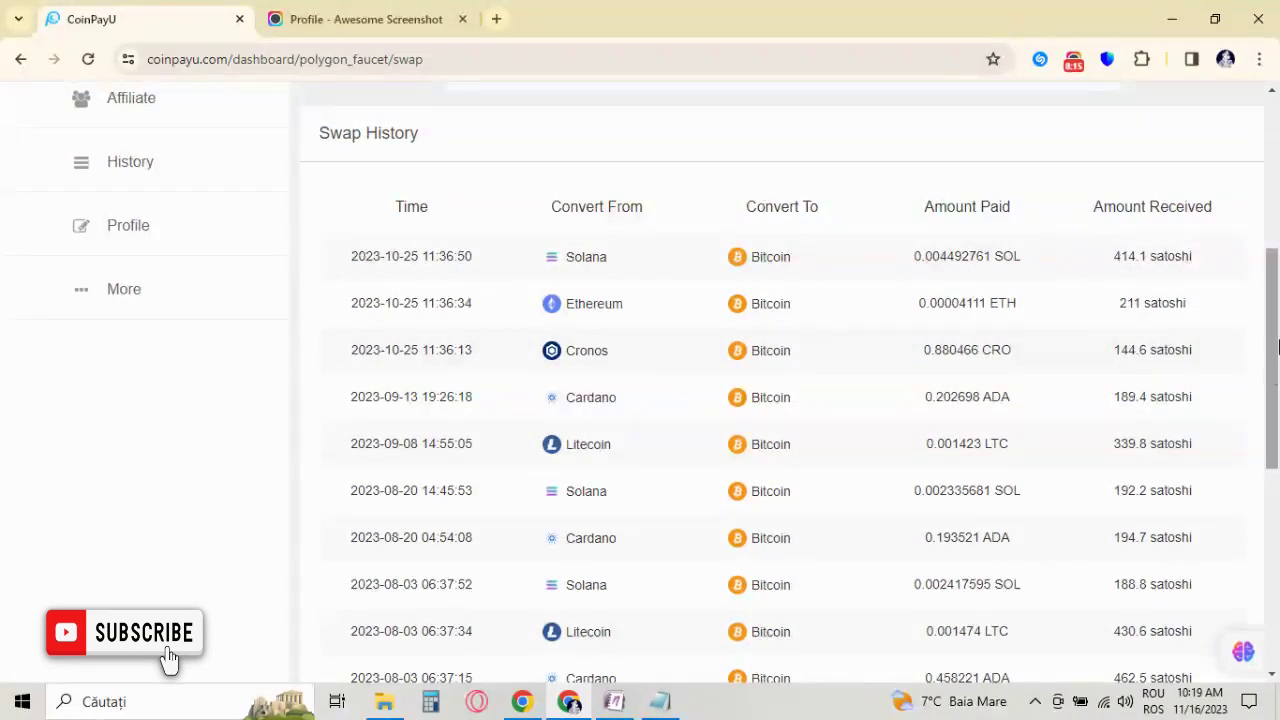
{"action": "left_click_drag", "start_coordinate": [1277, 346], "coordinate": [1277, 372]}
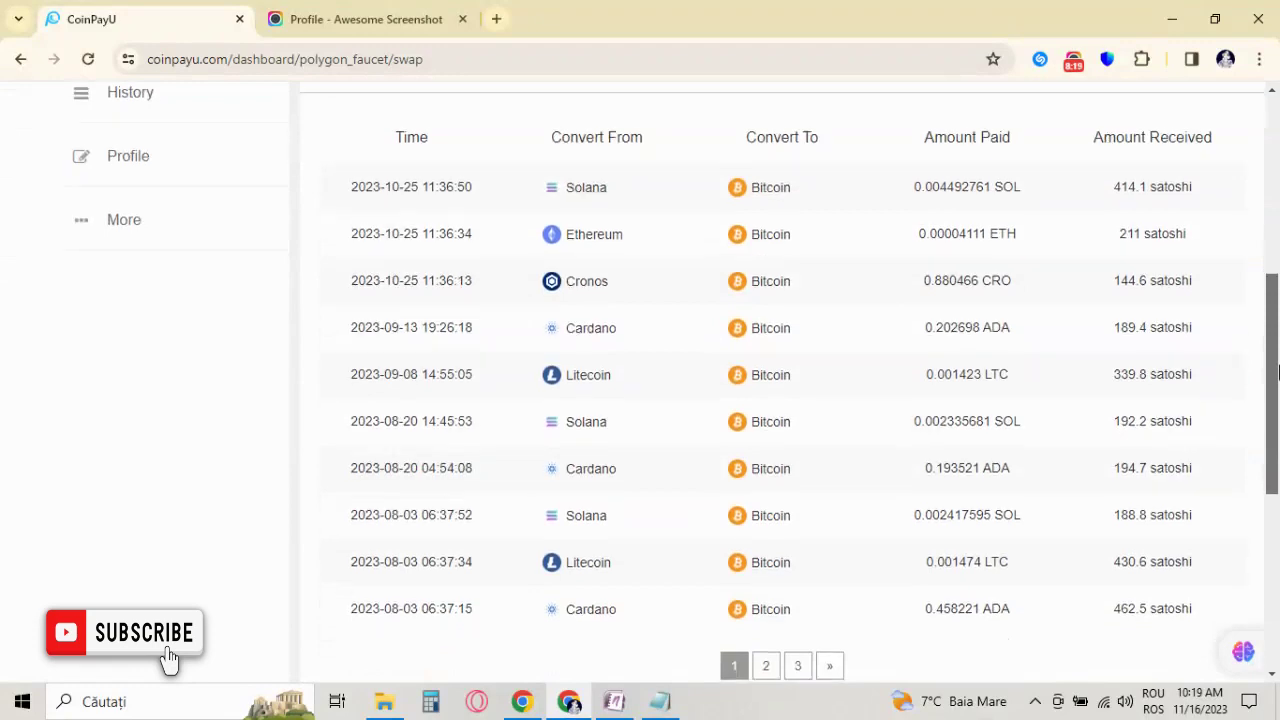
{"action": "scroll", "coordinate": [1277, 372], "scroll_direction": "down", "scroll_amount": 1}
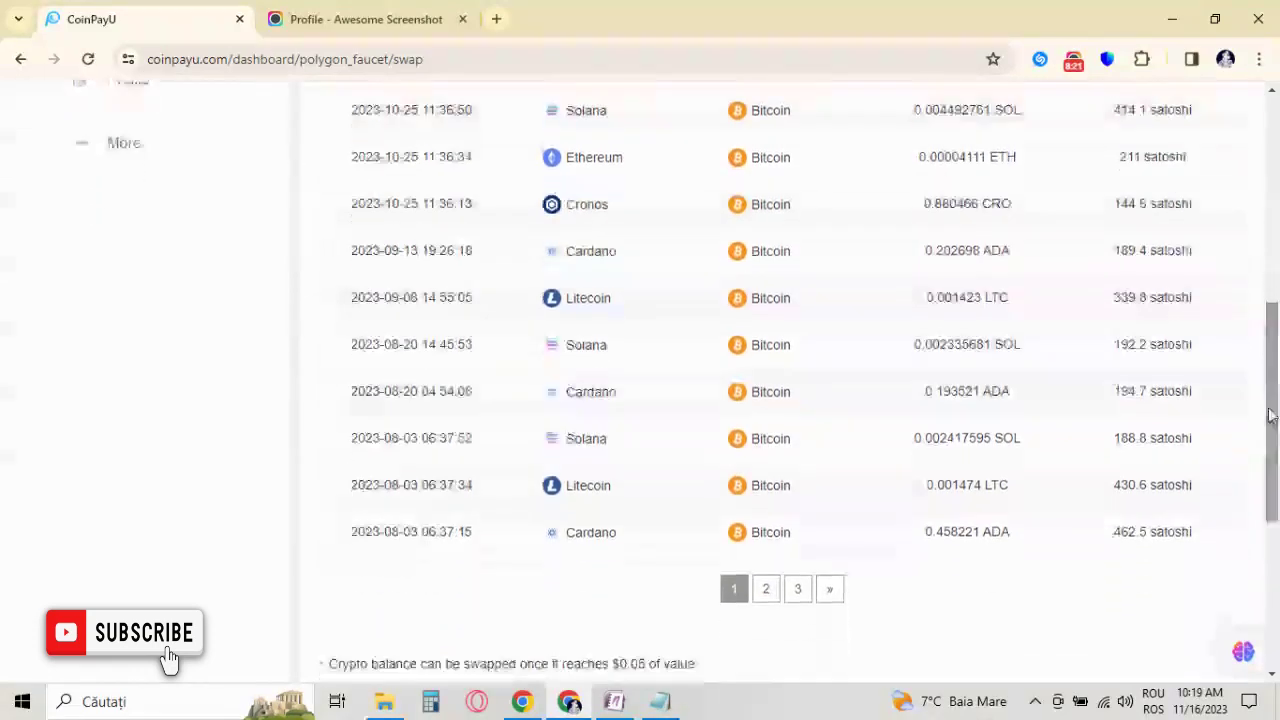
{"action": "left_click", "coordinate": [781, 600]}
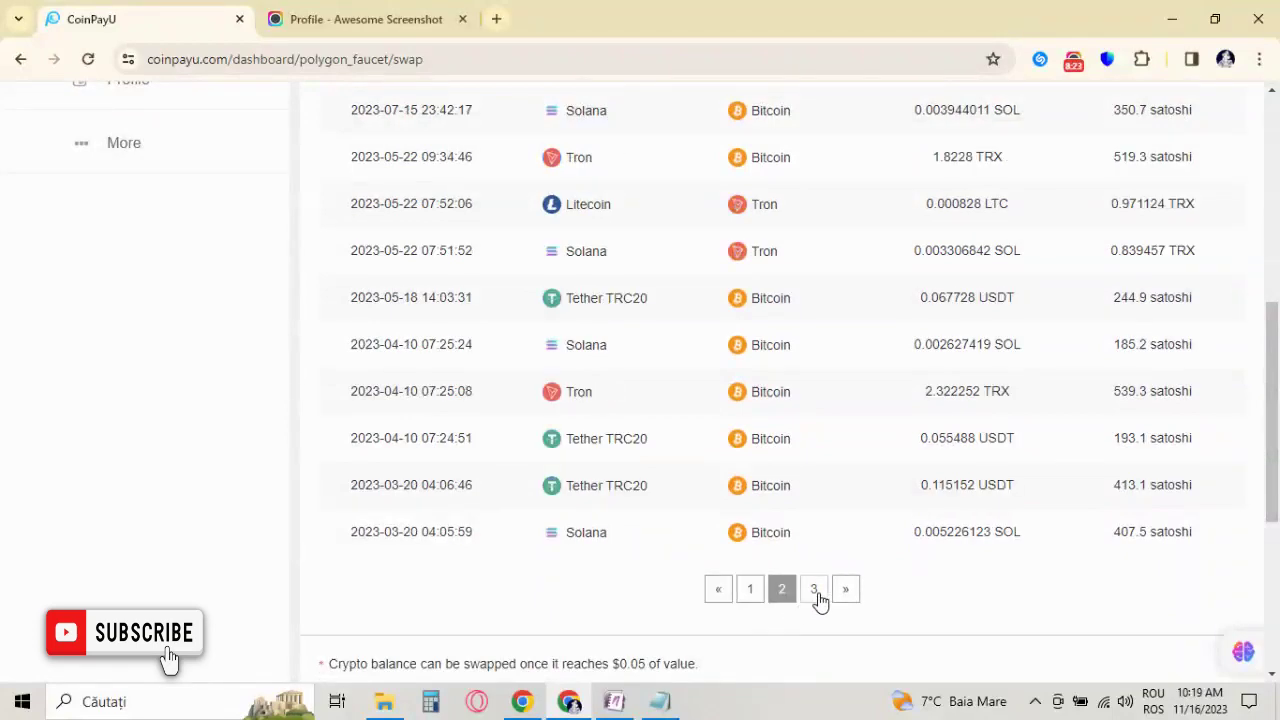
{"action": "left_click", "coordinate": [814, 594]}
{"action": "scroll", "coordinate": [573, 398], "scroll_direction": "up", "scroll_amount": 3}
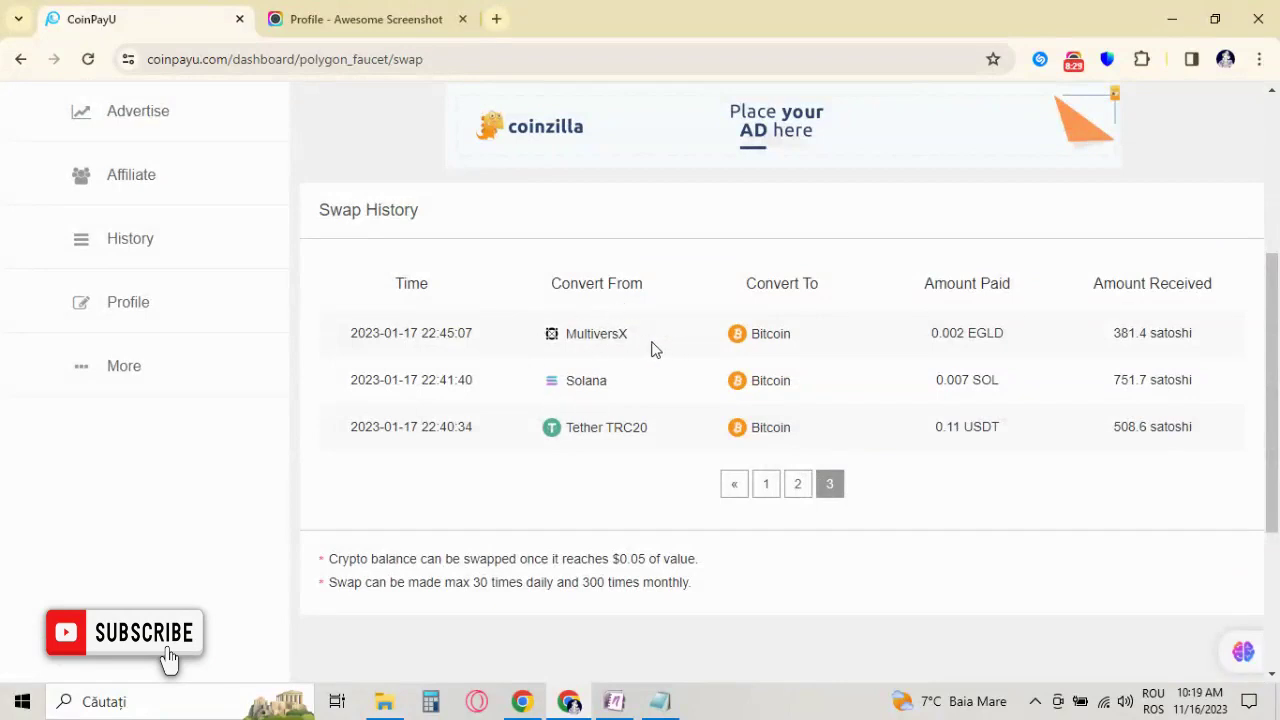
{"action": "left_click", "coordinate": [797, 486]}
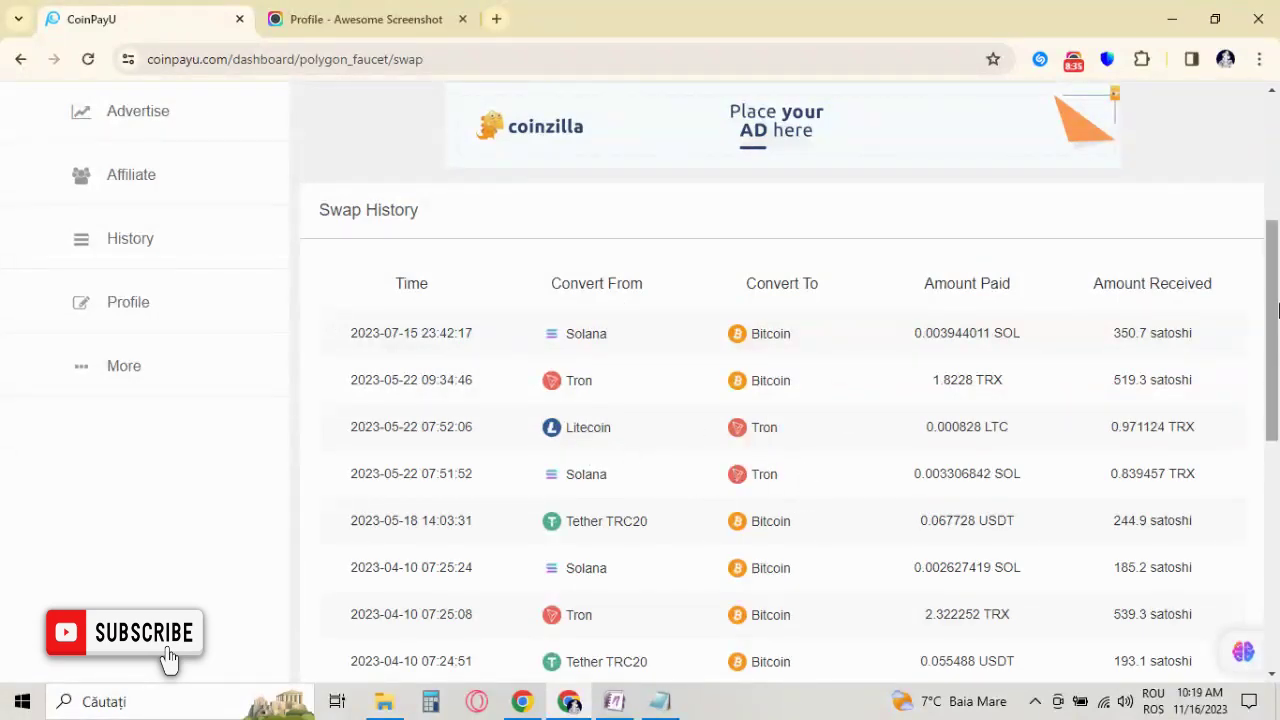
{"action": "left_click_drag", "start_coordinate": [1275, 297], "coordinate": [1275, 89]}
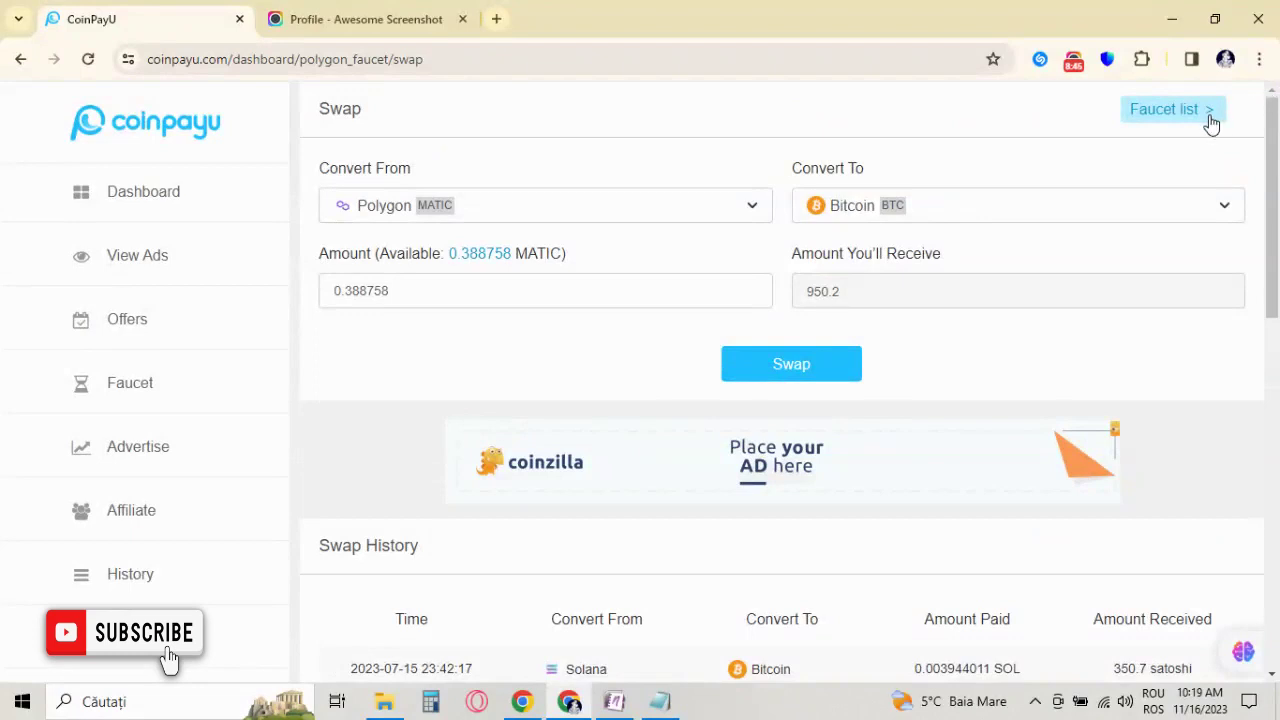
{"action": "left_click", "coordinate": [1152, 118]}
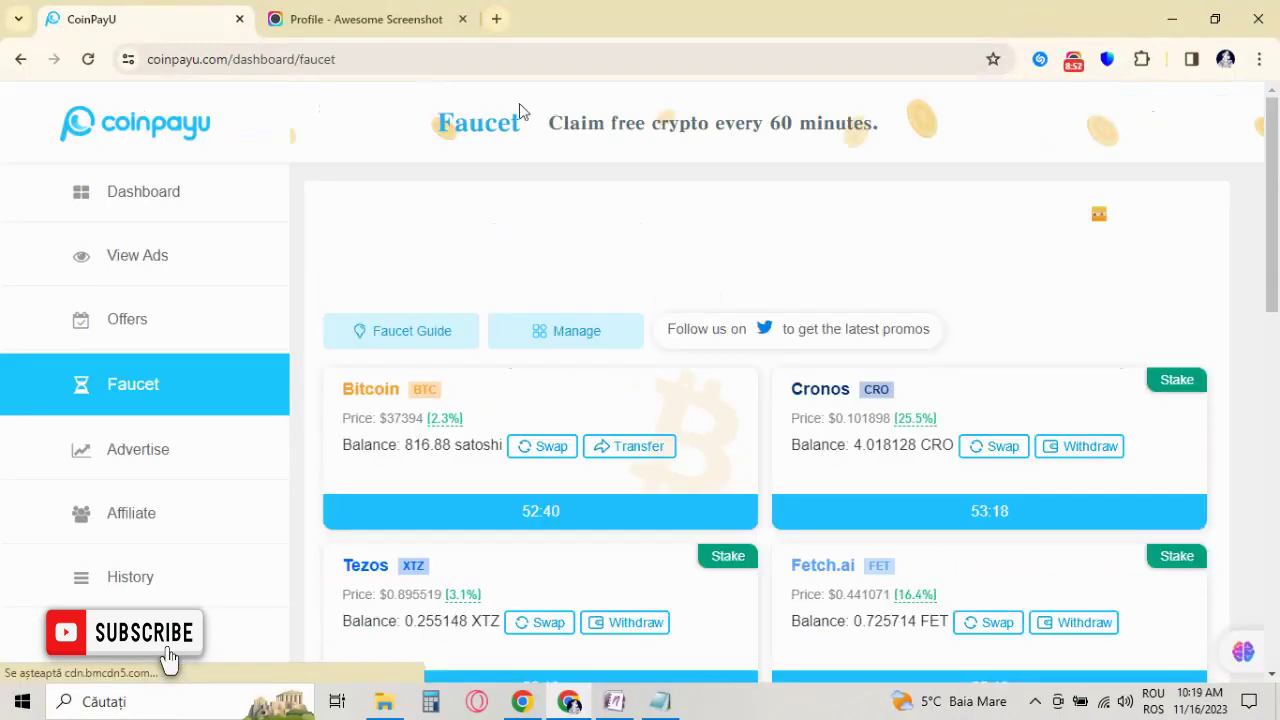
Open the withdrawal form for the main balance and look through the available withdrawal methods, keeping Bitcoin.
{"action": "left_click", "coordinate": [143, 205]}
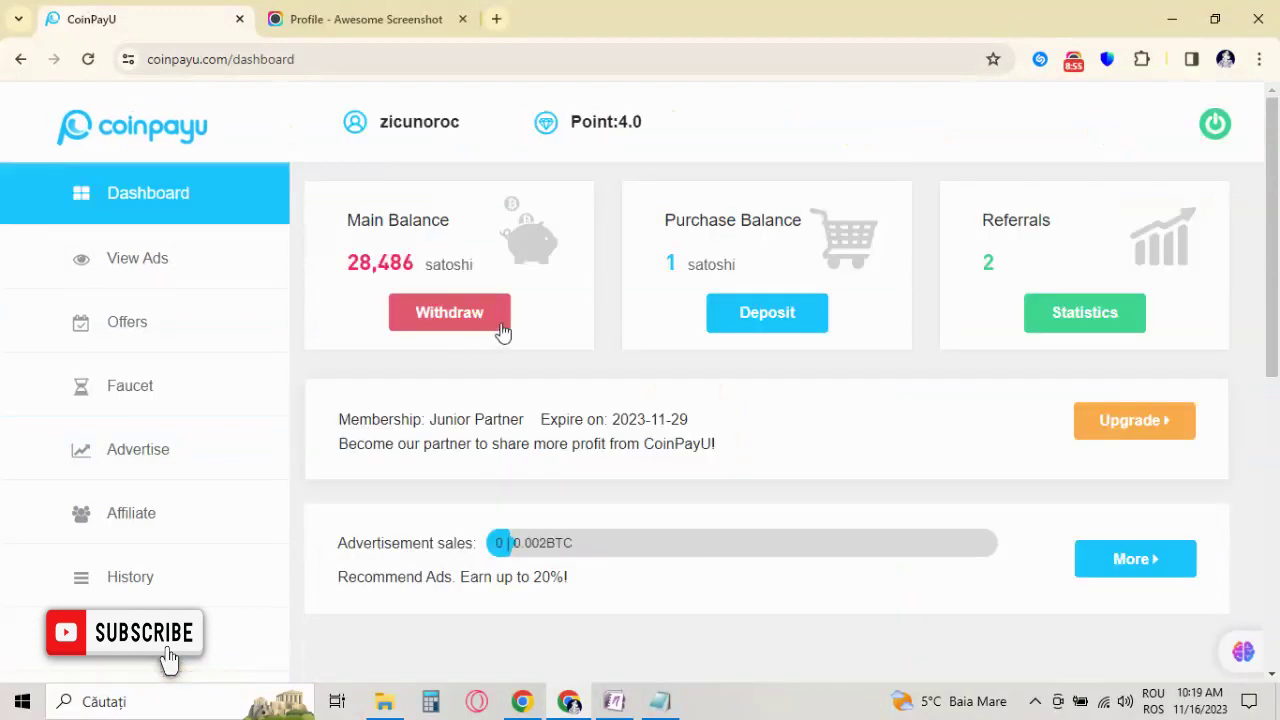
{"action": "left_click", "coordinate": [470, 316]}
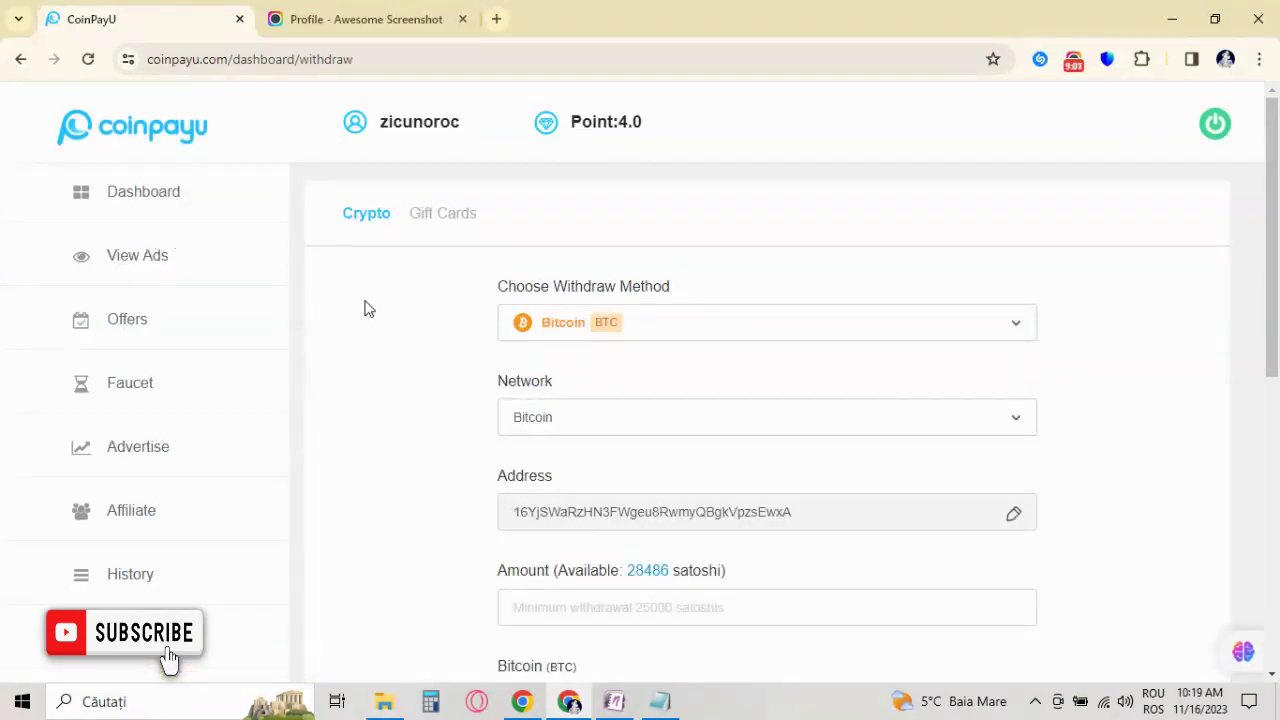
{"action": "left_click", "coordinate": [712, 332]}
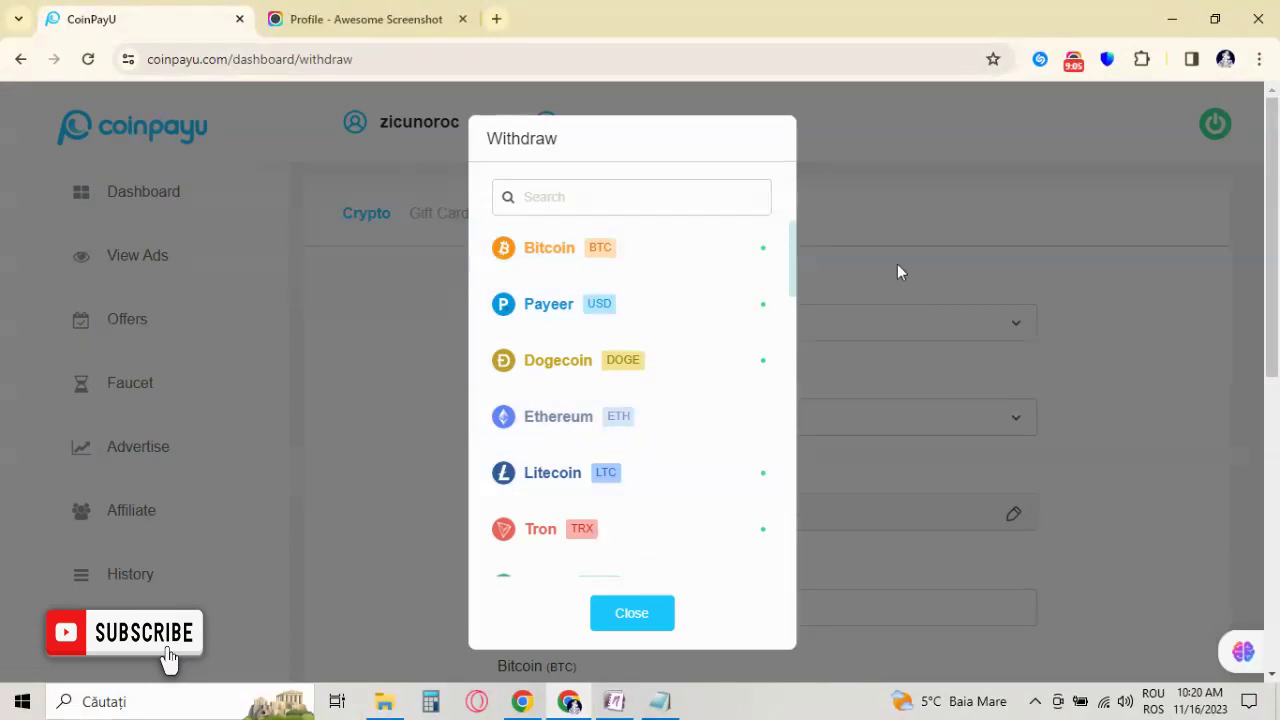
{"action": "left_click_drag", "start_coordinate": [795, 266], "coordinate": [789, 383]}
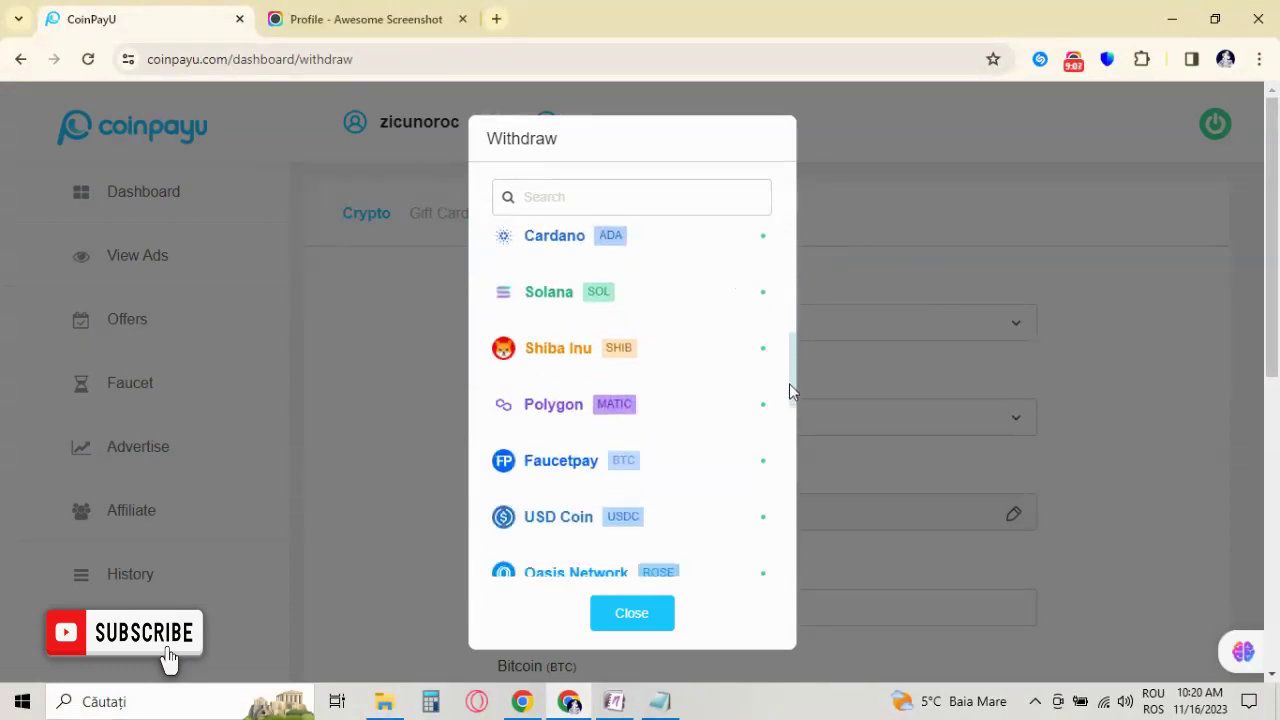
{"action": "scroll", "coordinate": [517, 386], "scroll_direction": "down", "scroll_amount": 1}
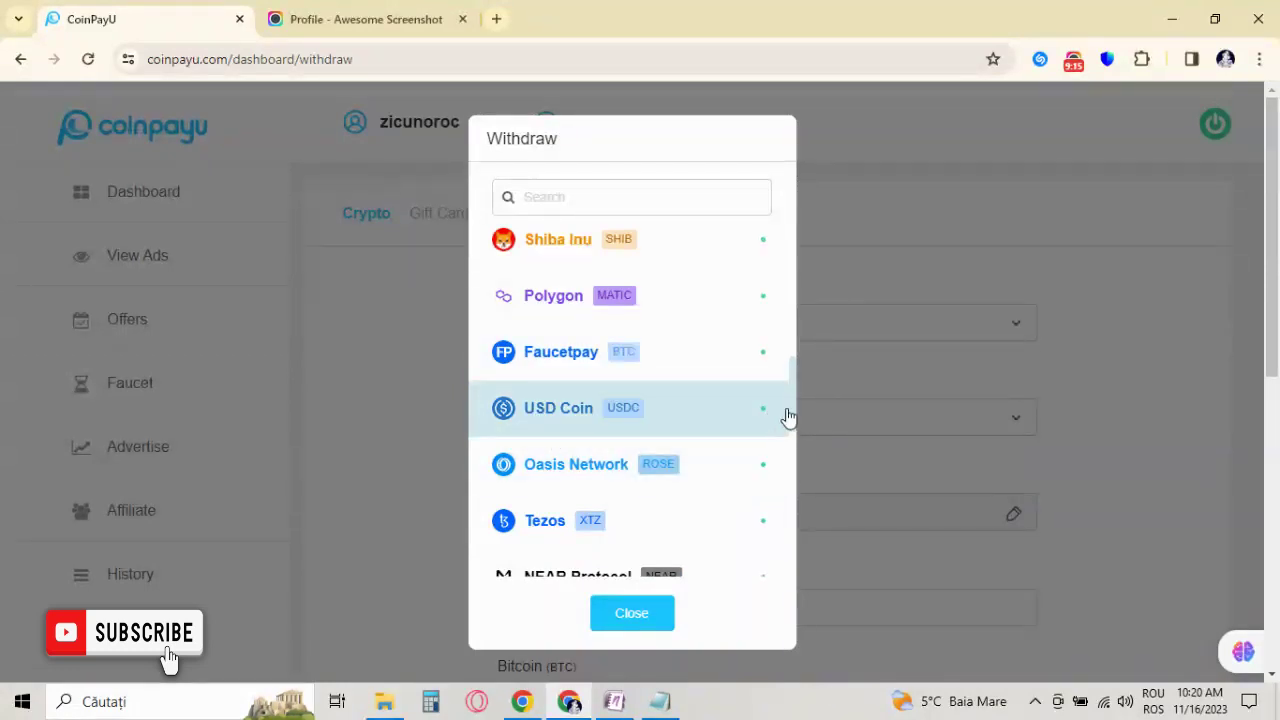
{"action": "scroll", "coordinate": [786, 417], "scroll_direction": "down", "scroll_amount": 2}
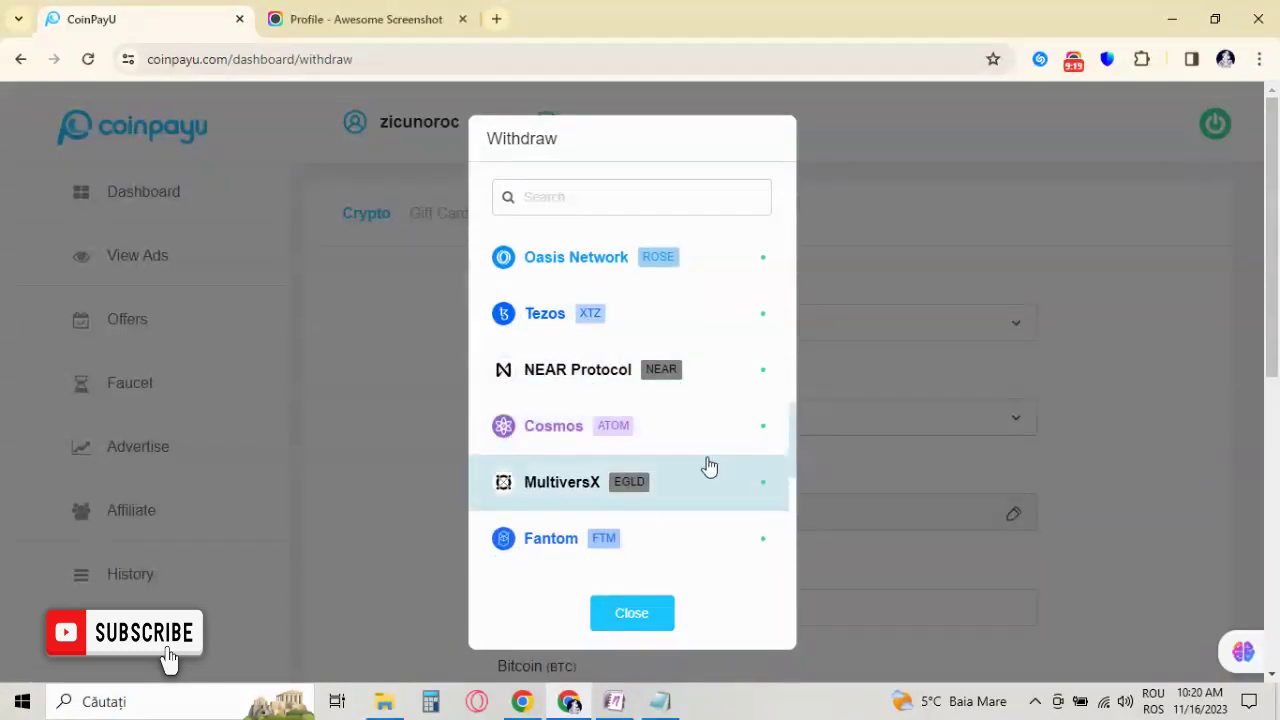
{"action": "left_click_drag", "start_coordinate": [800, 466], "coordinate": [827, 245]}
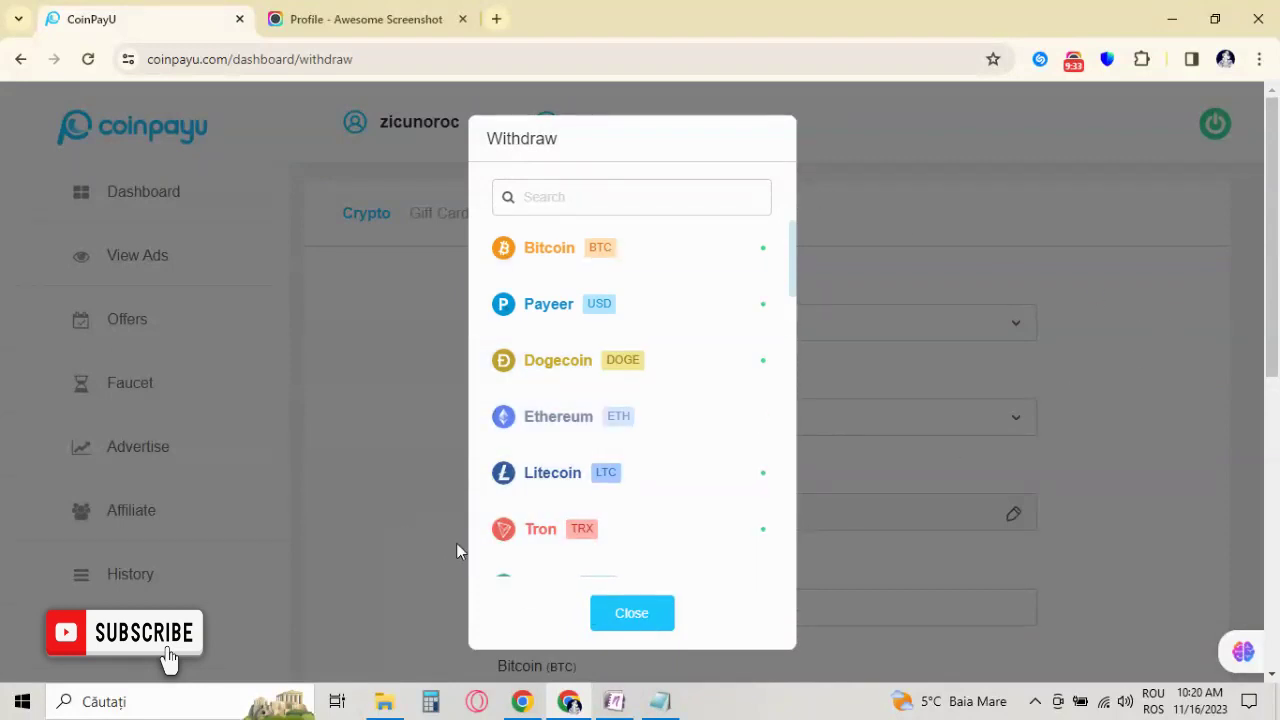
{"action": "left_click", "coordinate": [653, 620]}
Set the withdrawal network to Bitcoin Lightning Network and review the form's address, minimum amount and transaction fee.
{"action": "left_click", "coordinate": [626, 425]}
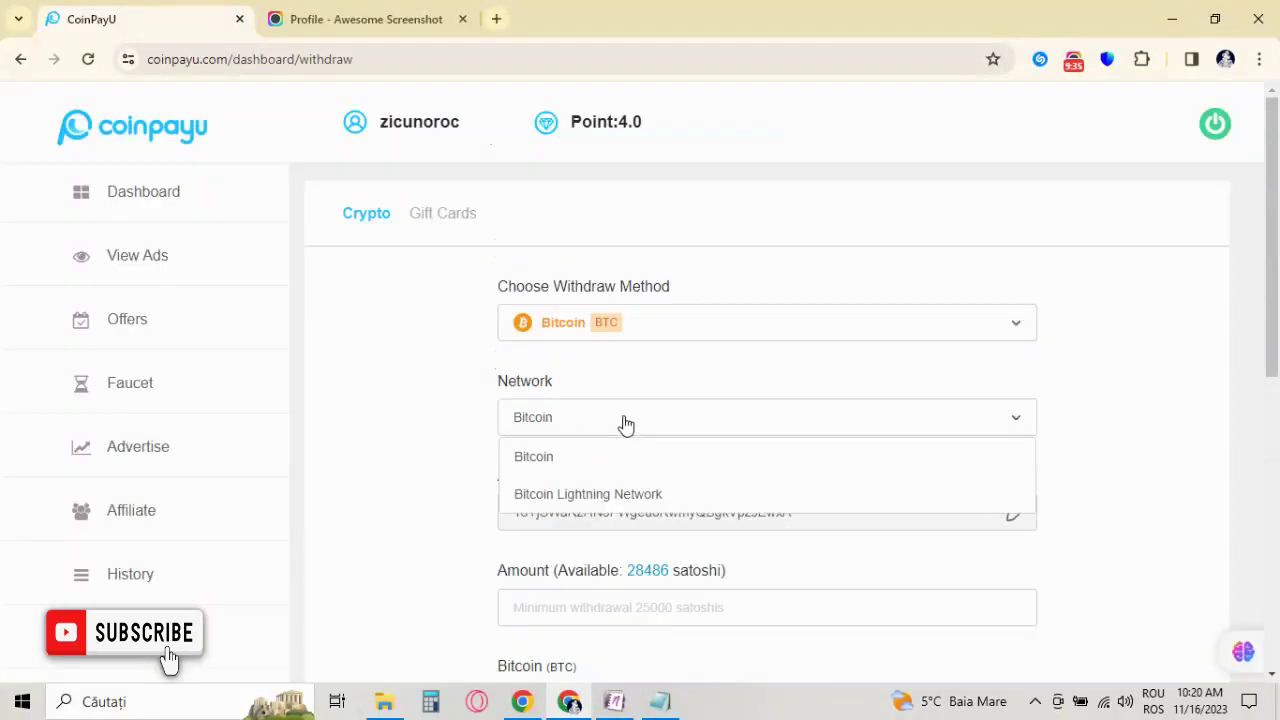
{"action": "left_click", "coordinate": [608, 507]}
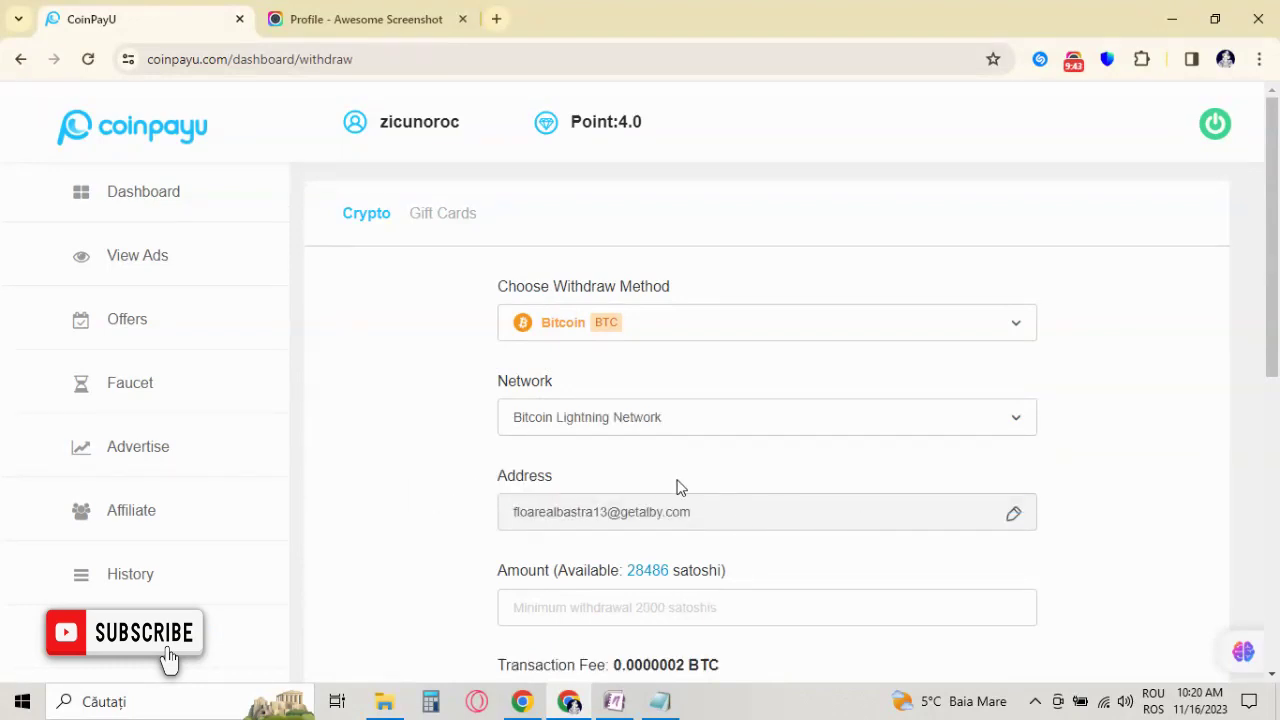
{"action": "scroll", "coordinate": [700, 400], "scroll_direction": "down", "scroll_amount": 2}
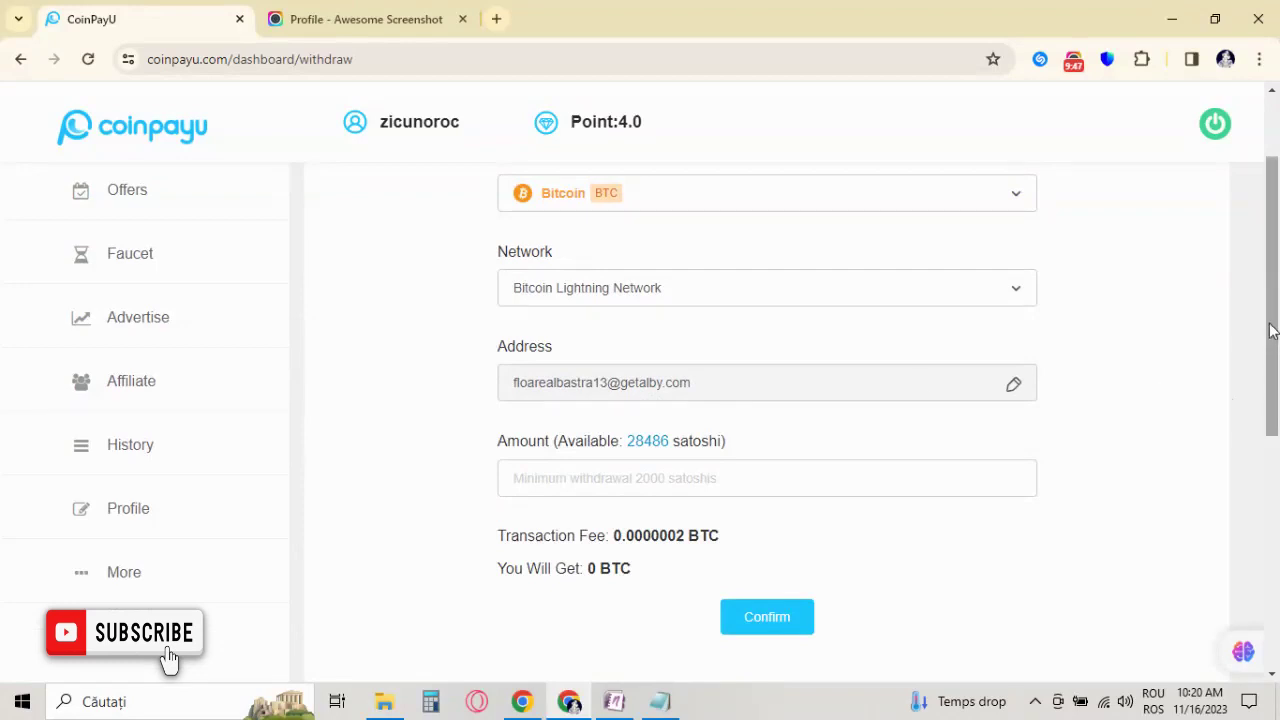
{"action": "scroll", "coordinate": [1272, 330], "scroll_direction": "down", "scroll_amount": 1}
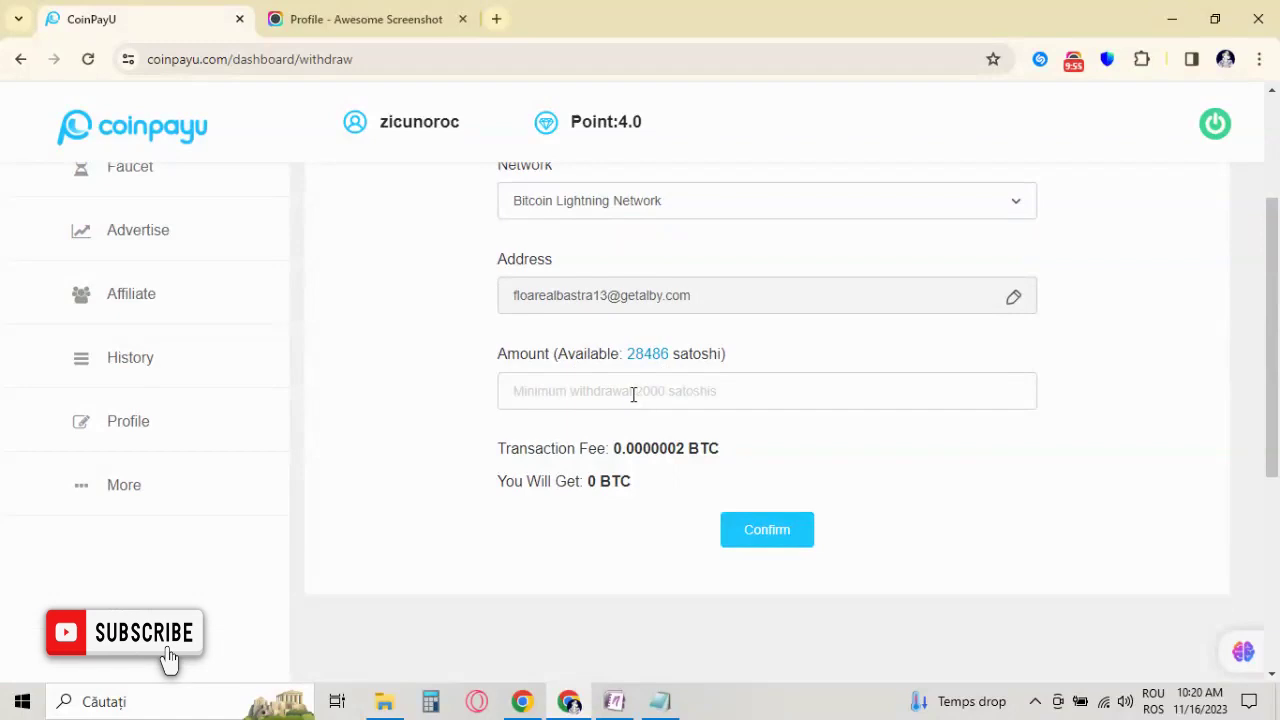
{"action": "left_click_drag", "start_coordinate": [1272, 410], "coordinate": [1274, 402]}
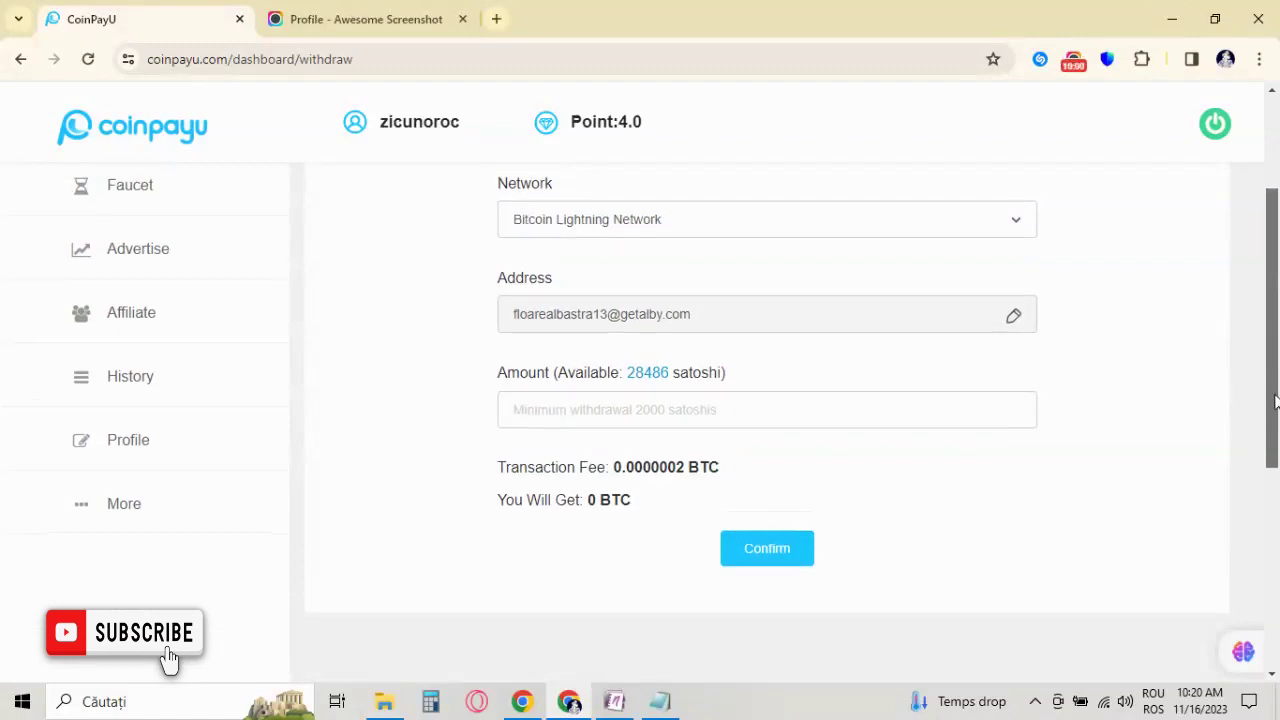
{"action": "left_click_drag", "start_coordinate": [1275, 400], "coordinate": [1277, 270]}
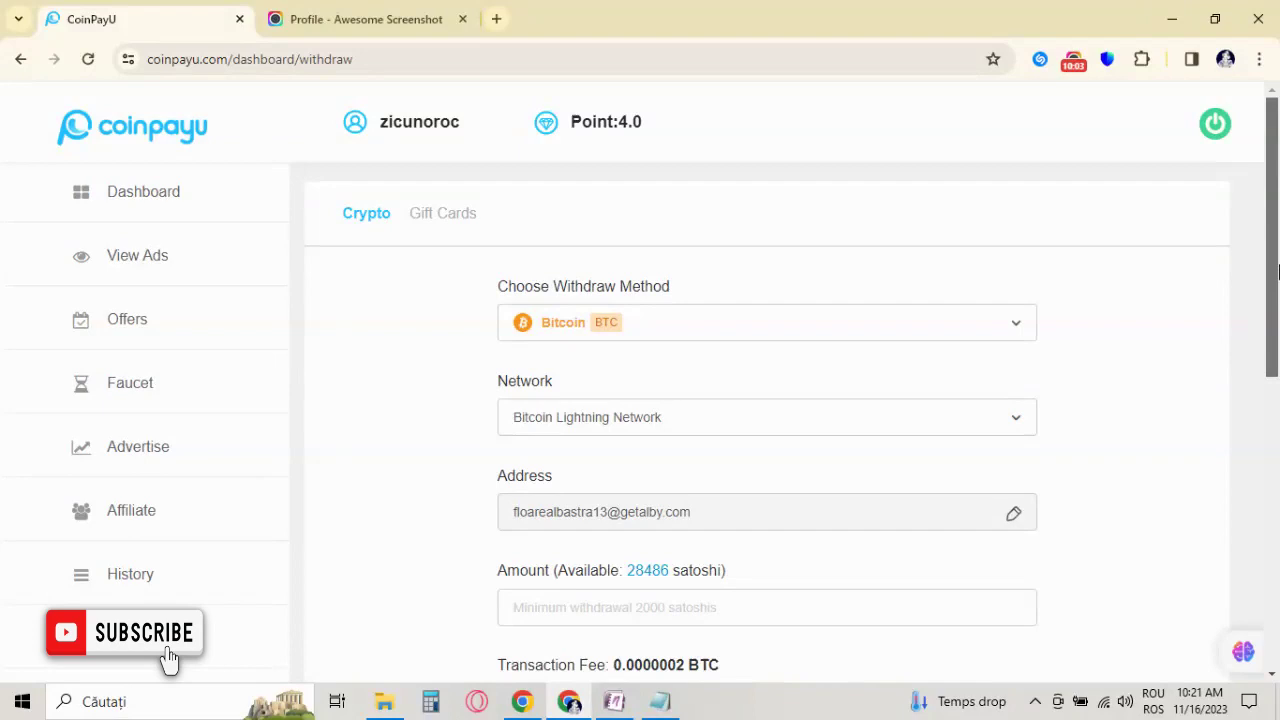